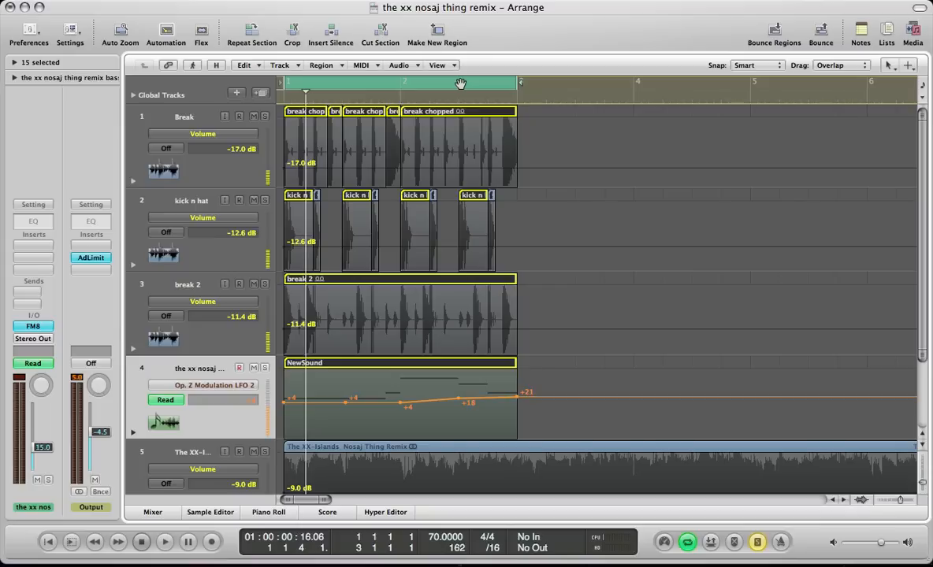
- Play back the selected two-bar arrangement loop with drums and bass
{"action": "key", "text": "space"}
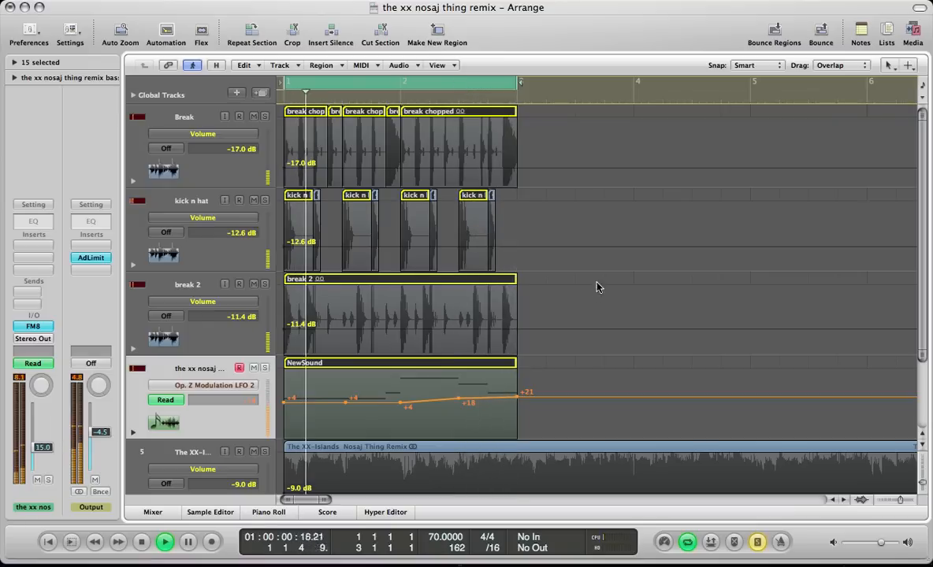
{"action": "scroll", "coordinate": [593, 289], "scroll_direction": "down", "scroll_amount": 2}
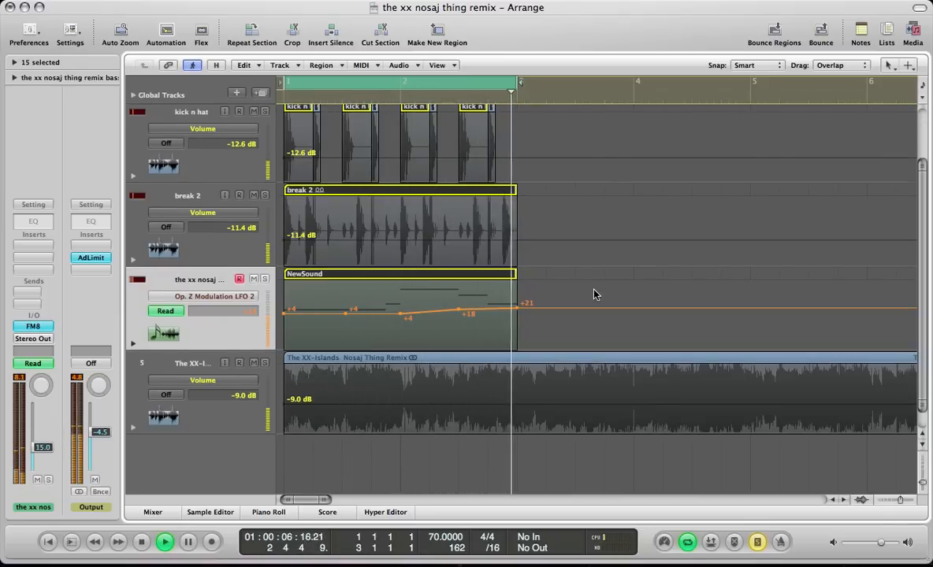
{"action": "key", "text": "space"}
- Select the original XX-Islands Nosaj Thing Remix track and play it back as the reference
{"action": "left_click", "coordinate": [182, 365]}
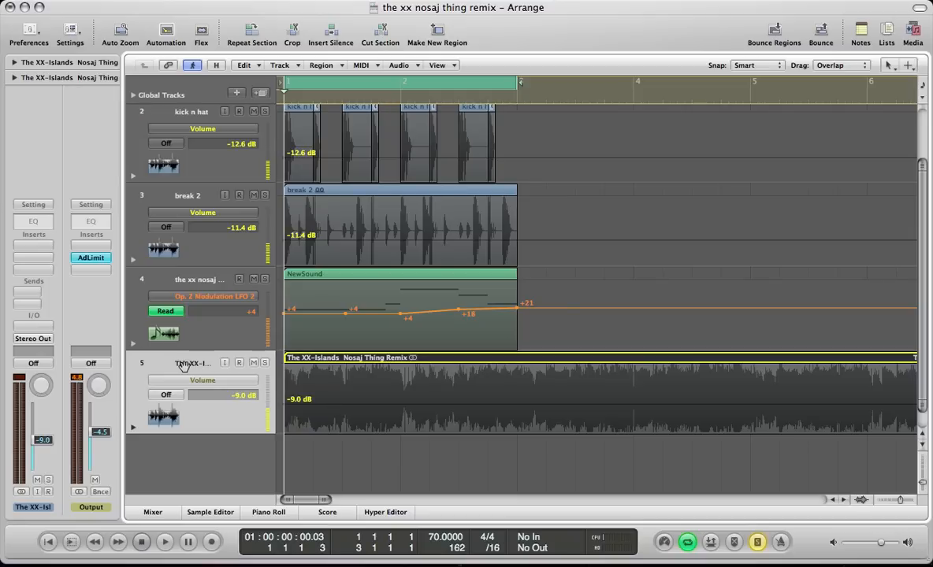
{"action": "key", "text": "space"}
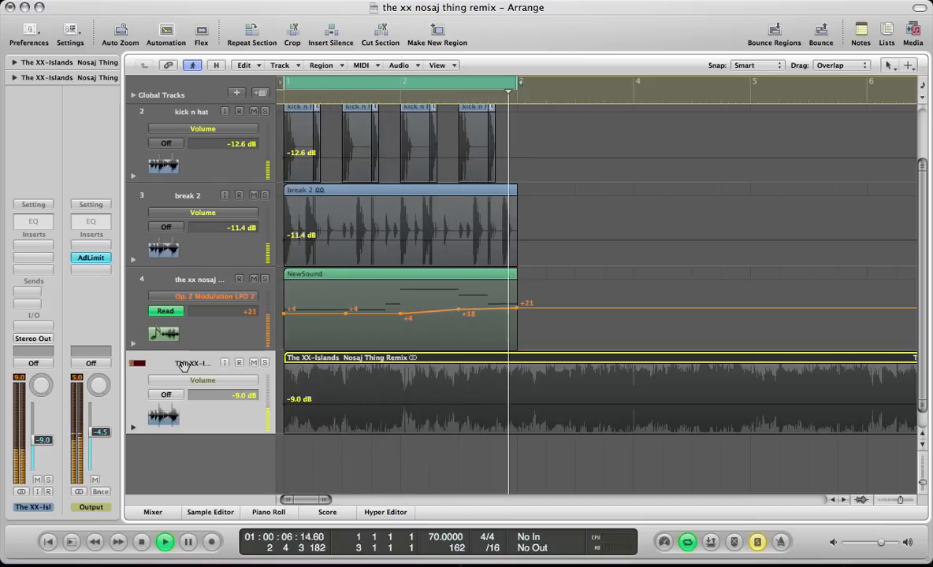
{"action": "key", "text": "space"}
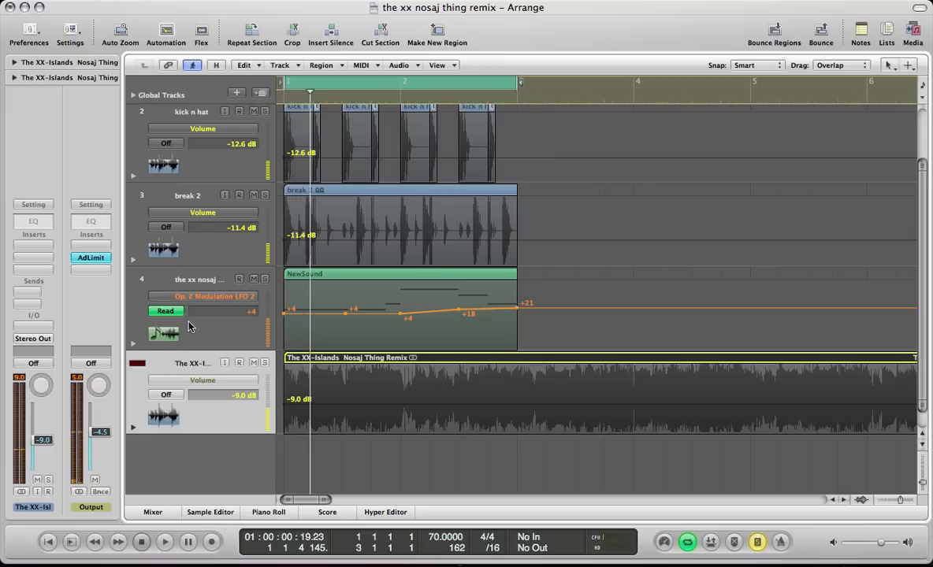
- Open the FM8 instrument on track 4 and load an initialized new sound
{"action": "left_click", "coordinate": [192, 285]}
{"action": "double_click", "coordinate": [191, 285]}
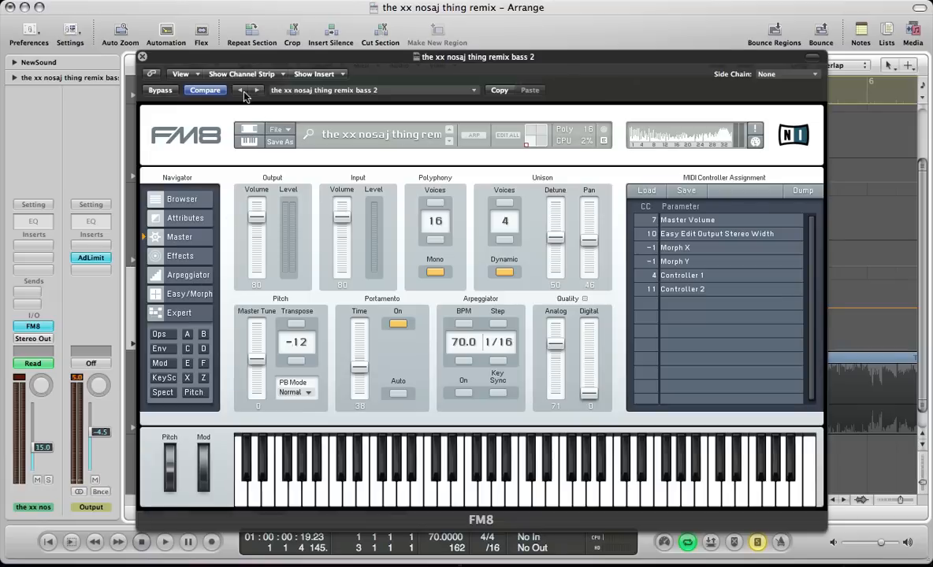
{"action": "left_click", "coordinate": [274, 130]}
{"action": "left_click", "coordinate": [279, 132]}
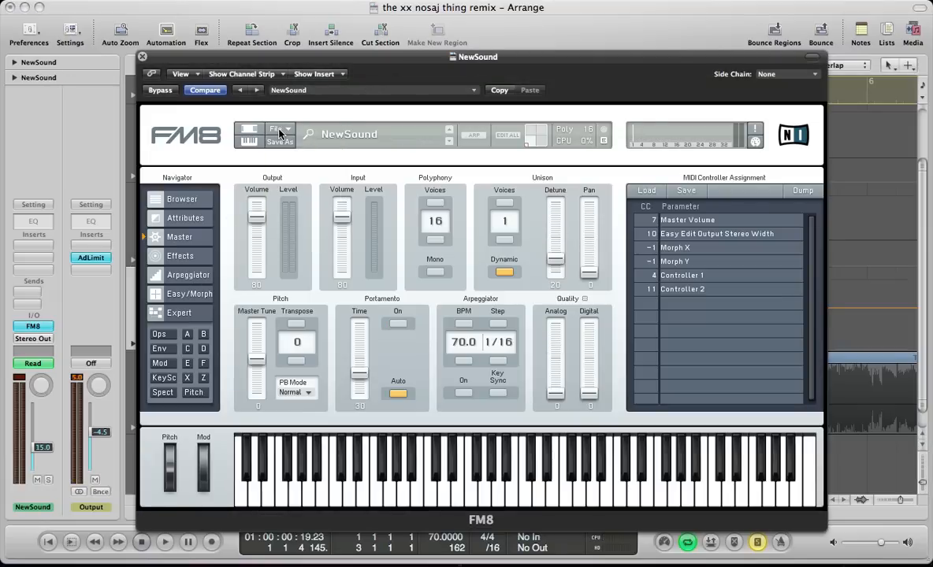
- In the FM matrix, remove operator F's direct output, route F into Z at 100 and send Z to the output at 100
{"action": "left_click", "coordinate": [159, 334]}
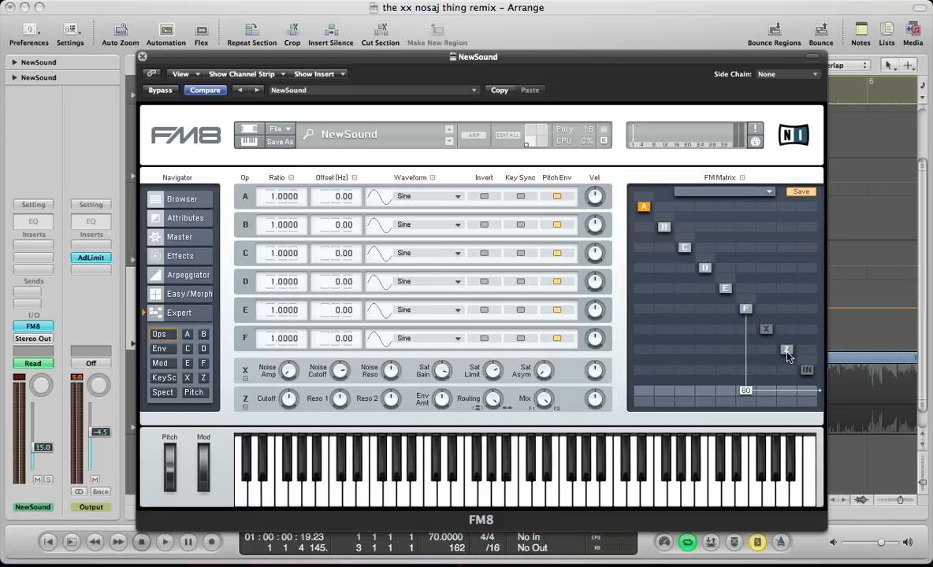
{"action": "double_click", "coordinate": [749, 388]}
{"action": "left_click_drag", "start_coordinate": [749, 353], "coordinate": [749, 261]}
{"action": "left_click", "coordinate": [791, 399]}
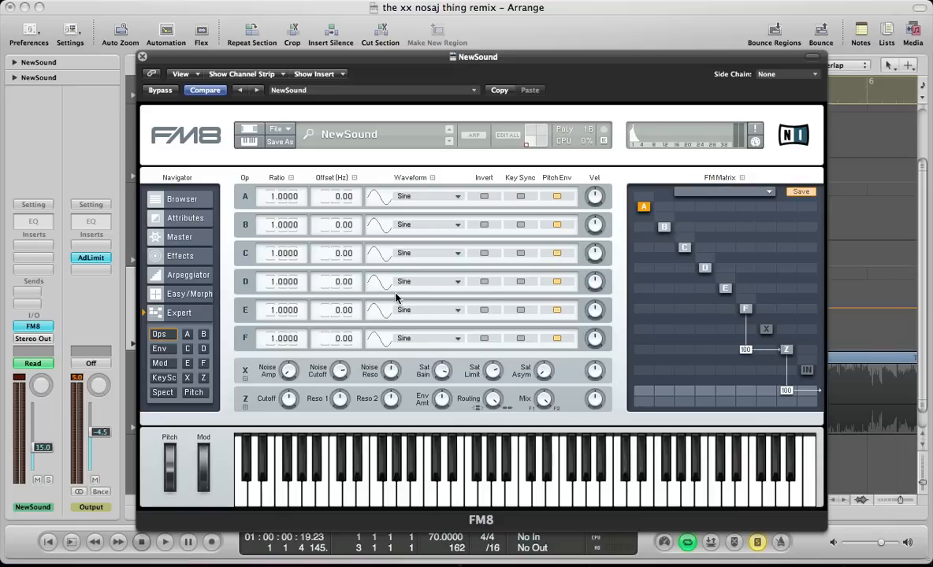
- Set operator F's ratio to 0.5 and its frequency offset to 0.19 Hz
{"action": "double_click", "coordinate": [273, 338]}
{"action": "type", "text": "0.5"}
{"action": "key", "text": "Return"}
{"action": "double_click", "coordinate": [348, 344]}
{"action": "type", "text": "0.19"}
{"action": "key", "text": "Return"}
- Route operator E into Z at 69 with ratio 2.4990 and offset -0.20 Hz, and route D into Z at 100
{"action": "mouse_move", "coordinate": [723, 356]}
{"action": "left_mouse_down"}
{"action": "mouse_move", "coordinate": [742, 340]}
{"action": "mouse_move", "coordinate": [734, 356]}
{"action": "mouse_move", "coordinate": [730, 349]}
{"action": "left_mouse_up"}
{"action": "key", "text": "Return"}
{"action": "left_click_drag", "start_coordinate": [701, 357], "coordinate": [692, 205]}
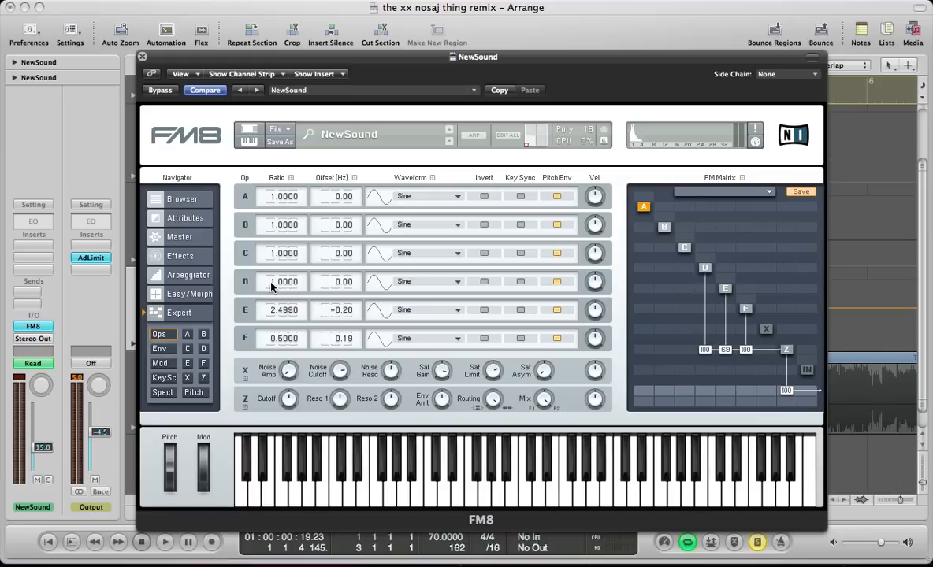
- Set operator D's ratio to 1.9983 and its frequency offset to 0.25 Hz
{"action": "key", "text": "Return"}
{"action": "left_click_drag", "start_coordinate": [297, 288], "coordinate": [294, 298]}
{"action": "double_click", "coordinate": [341, 289]}
- Set operator C's ratio to 1.0018 and its frequency offset to -0.61 Hz
{"action": "double_click", "coordinate": [293, 256]}
{"action": "type", "text": "1.0018"}
{"action": "double_click", "coordinate": [337, 256]}
{"action": "type", "text": "-0.61"}
{"action": "key", "text": "Return"}
- Give operator B the 1+2 waveform with a ratio of 2.5051, and set operator A's ratio to 0.9988
{"action": "left_click", "coordinate": [402, 226]}
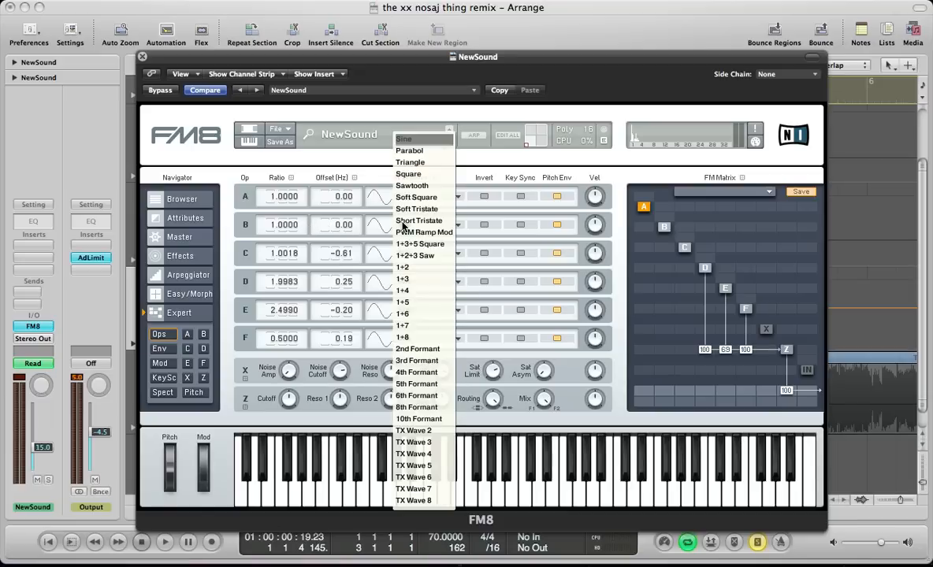
{"action": "left_click", "coordinate": [401, 268]}
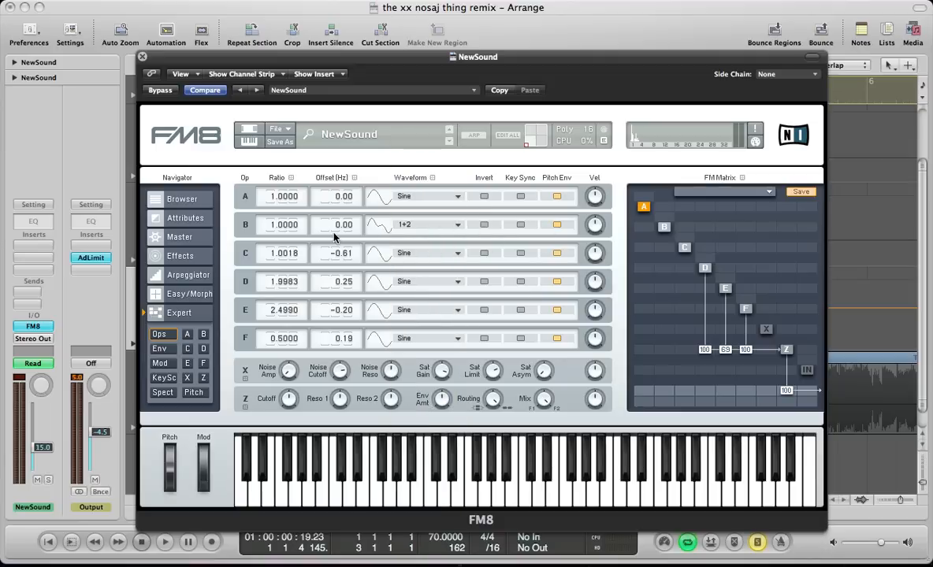
{"action": "double_click", "coordinate": [272, 226]}
{"action": "type", "text": "2.5051"}
{"action": "key", "text": "Return"}
{"action": "left_click_drag", "start_coordinate": [296, 200], "coordinate": [299, 210]}
- Play the loop to audition the patch before adding operator modulation
{"action": "key", "text": "space"}
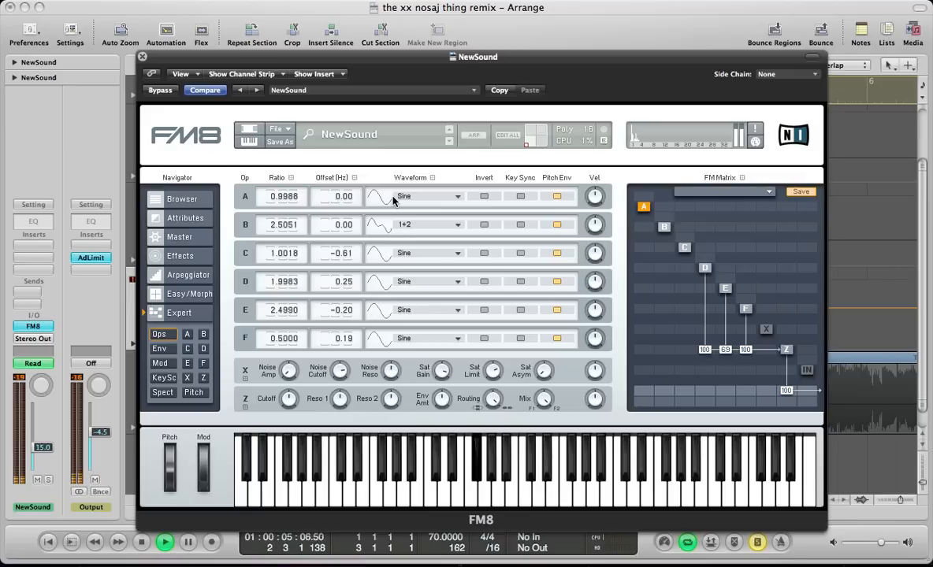
{"action": "key", "text": "space"}
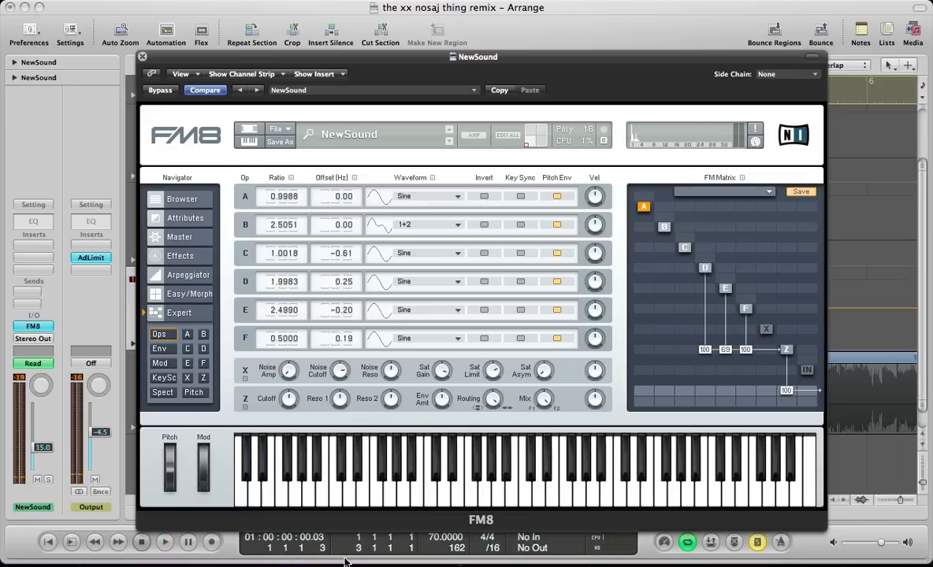
{"action": "key", "text": "v"}
{"action": "key", "text": "v"}
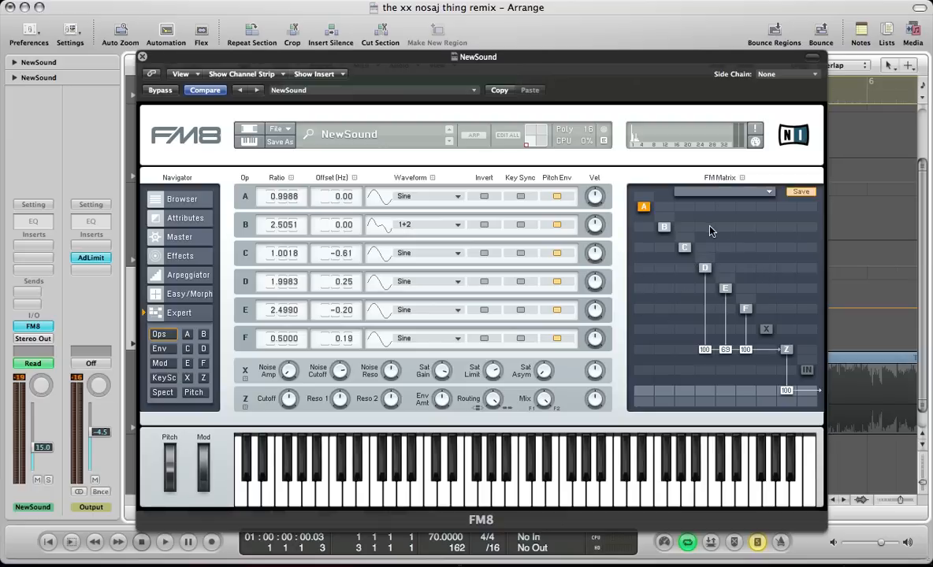
- Set operator A's feedback to 13 and route A into B at 46, E at 61 and F at 69
{"action": "left_click_drag", "start_coordinate": [642, 205], "coordinate": [649, 188]}
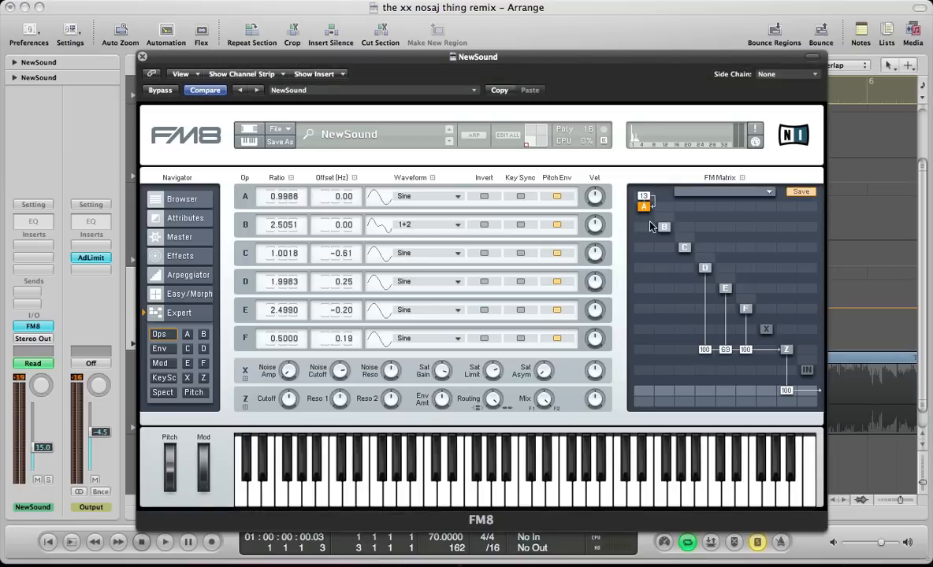
{"action": "left_click_drag", "start_coordinate": [649, 228], "coordinate": [658, 212]}
{"action": "left_click_drag", "start_coordinate": [648, 231], "coordinate": [650, 226]}
{"action": "mouse_move", "coordinate": [645, 288]}
{"action": "left_mouse_down"}
{"action": "mouse_move", "coordinate": [659, 278]}
{"action": "mouse_move", "coordinate": [657, 267]}
{"action": "mouse_move", "coordinate": [649, 278]}
{"action": "left_mouse_up"}
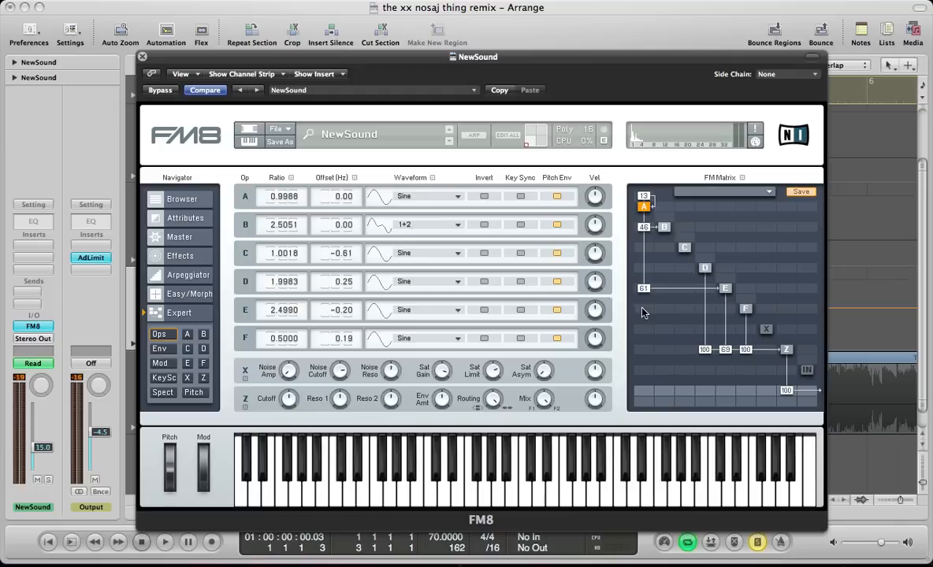
{"action": "left_click_drag", "start_coordinate": [643, 312], "coordinate": [655, 268]}
- Route operator B into D at 40 and F at 39, and give C a feedback of 41 and a route into F at 42
{"action": "left_click_drag", "start_coordinate": [663, 271], "coordinate": [665, 248]}
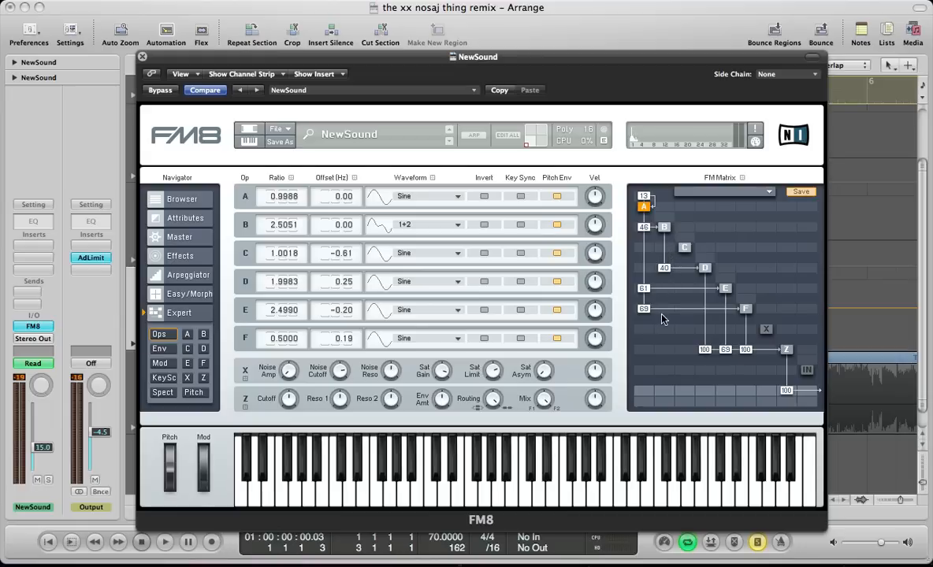
{"action": "left_click_drag", "start_coordinate": [666, 315], "coordinate": [671, 292]}
{"action": "mouse_move", "coordinate": [684, 237]}
{"action": "left_mouse_down"}
{"action": "mouse_move", "coordinate": [681, 226]}
{"action": "mouse_move", "coordinate": [688, 237]}
{"action": "left_mouse_up"}
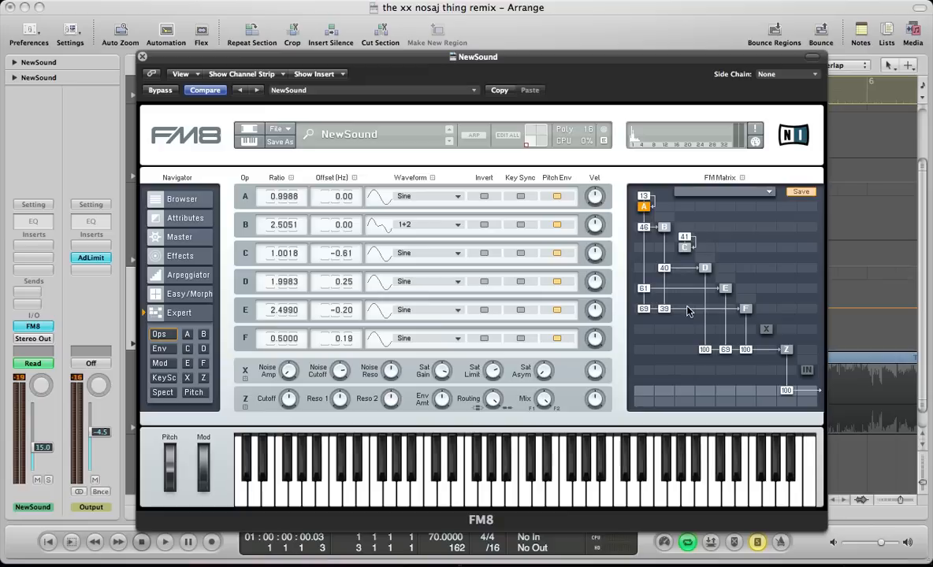
{"action": "left_click_drag", "start_coordinate": [686, 310], "coordinate": [694, 283]}
- Set operator D's feedback to 51, route E into C at 39 and B at 21, and audition the loop
{"action": "left_click_drag", "start_coordinate": [706, 260], "coordinate": [709, 226]}
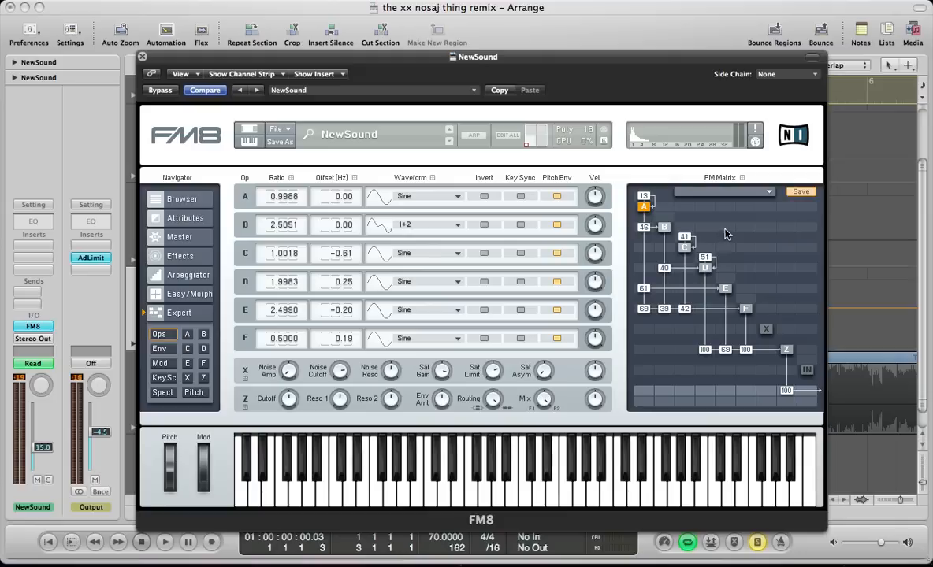
{"action": "left_click_drag", "start_coordinate": [725, 234], "coordinate": [737, 220]}
{"action": "left_click_drag", "start_coordinate": [731, 230], "coordinate": [732, 223]}
{"action": "key", "text": "space"}
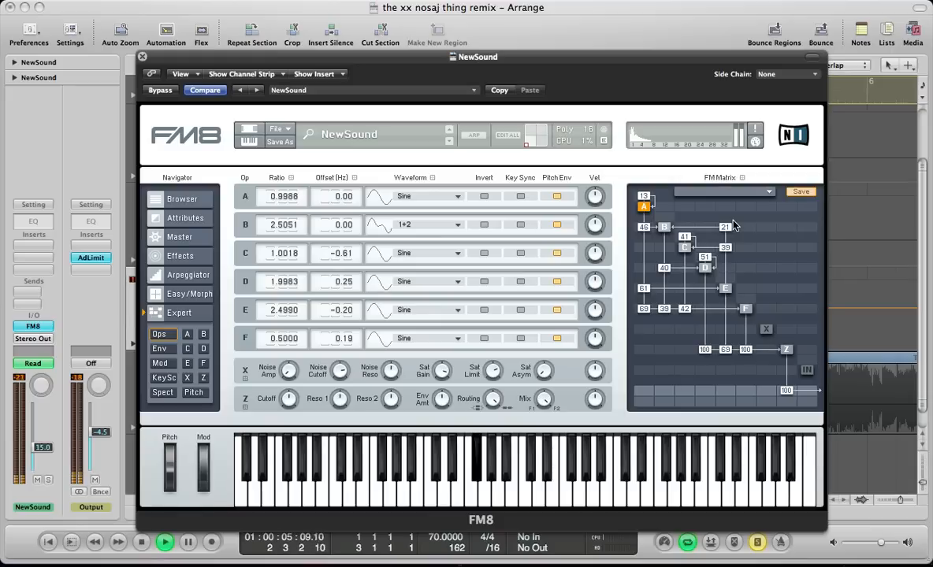
{"action": "key", "text": "space"}
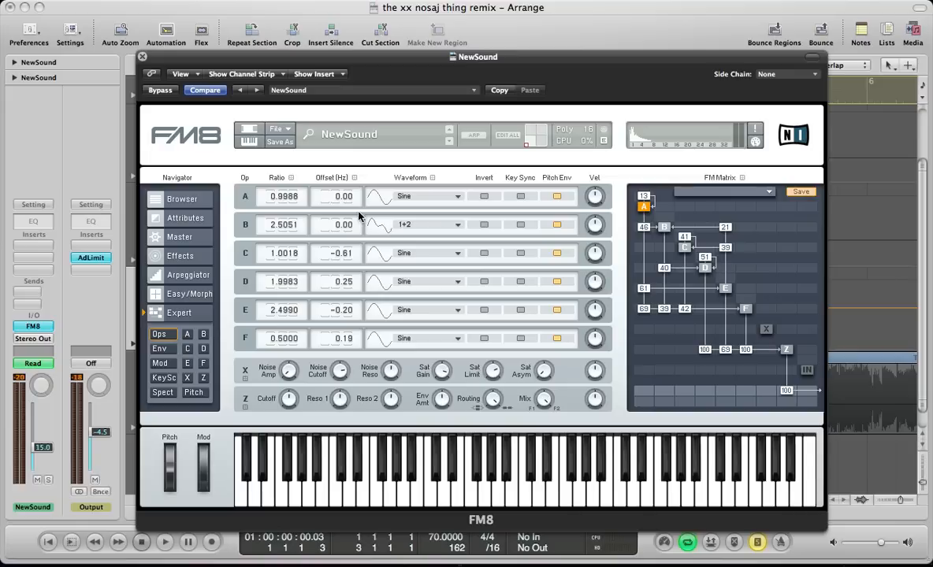
- In the master settings, transpose the sound to -12 and set the unison voices to 4
{"action": "left_click", "coordinate": [183, 237]}
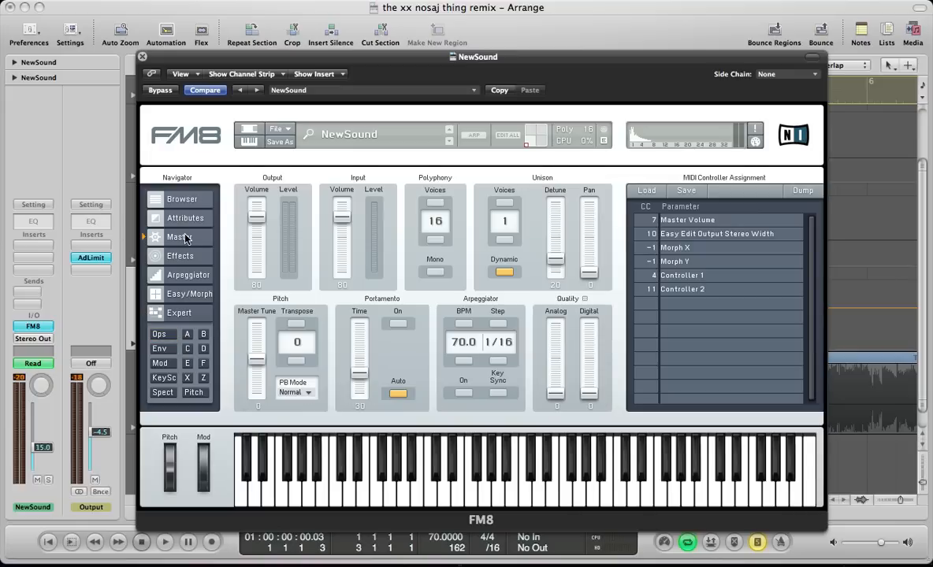
{"action": "left_click", "coordinate": [210, 392]}
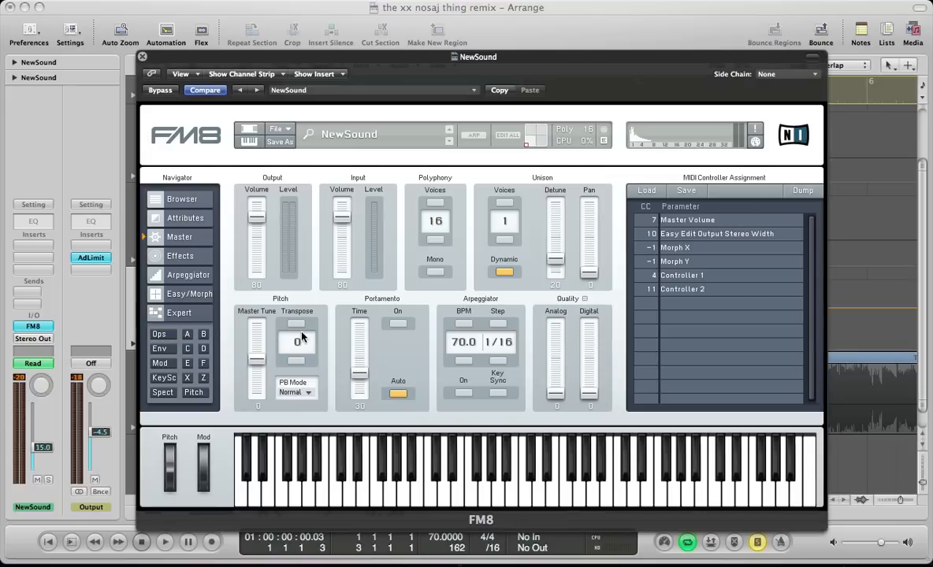
{"action": "left_click_drag", "start_coordinate": [299, 343], "coordinate": [304, 388]}
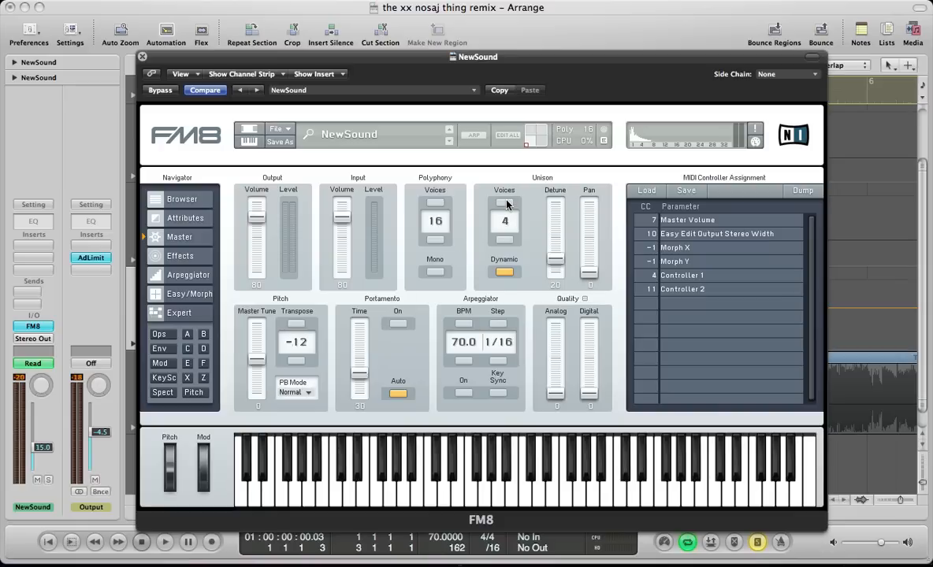
- Set unison detune to 50, unison pan to 46 and analog quality to 71, and audition the loop
{"action": "left_click_drag", "start_coordinate": [552, 256], "coordinate": [552, 227]}
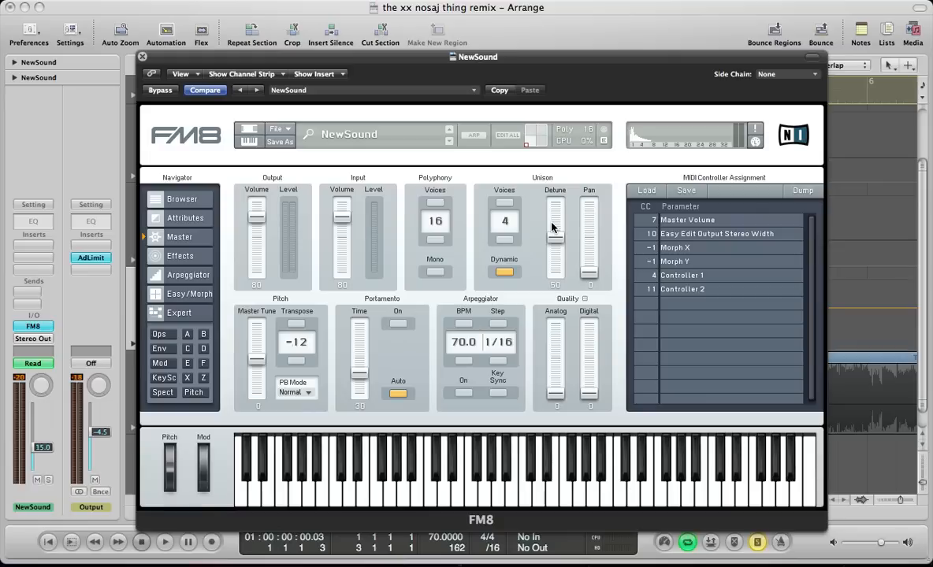
{"action": "left_click_drag", "start_coordinate": [588, 272], "coordinate": [587, 231]}
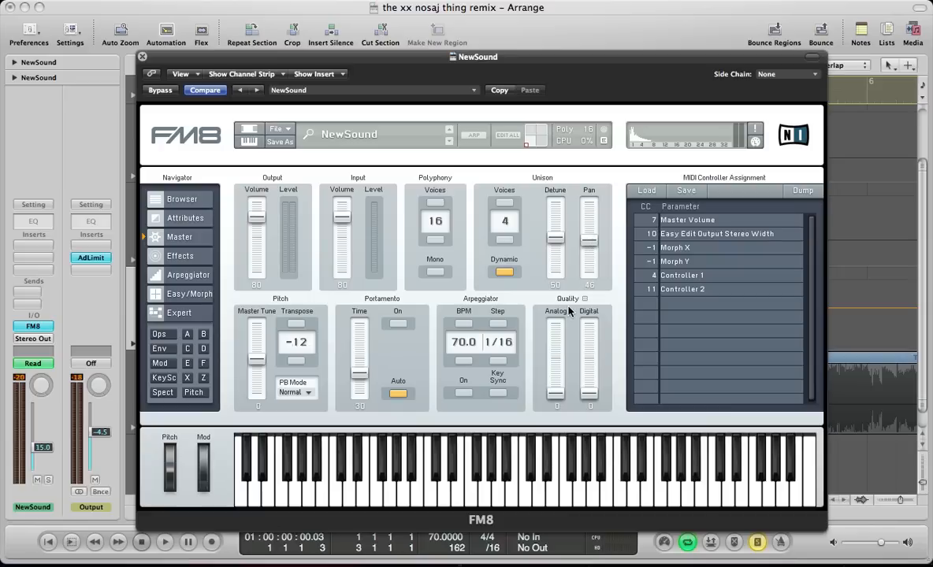
{"action": "left_click_drag", "start_coordinate": [554, 394], "coordinate": [545, 334]}
{"action": "key", "text": "space"}
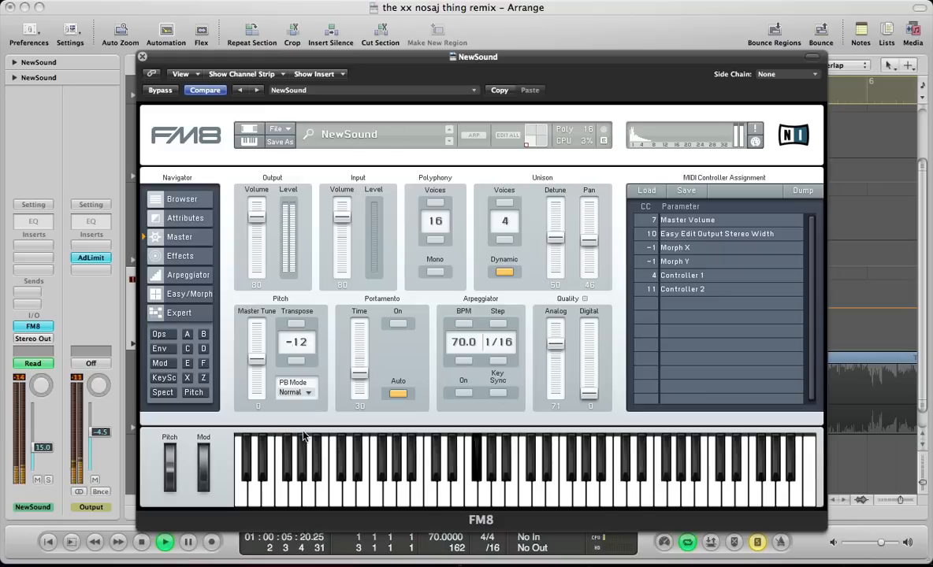
{"action": "key", "text": "space"}
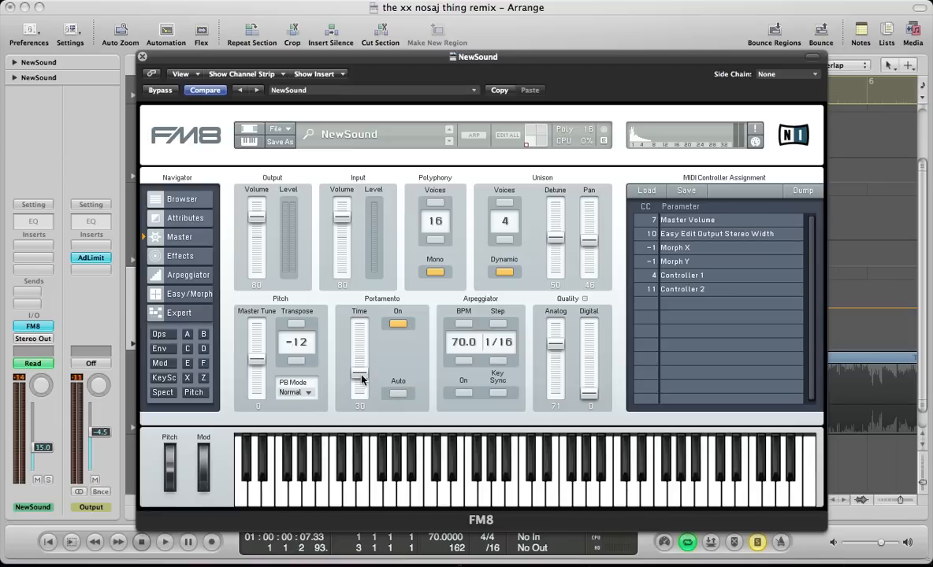
- Enable mono and portamento with a portamento time of 38, and audition the loop
{"action": "mouse_move", "coordinate": [360, 374]}
{"action": "left_mouse_down"}
{"action": "mouse_move", "coordinate": [361, 359]}
{"action": "mouse_move", "coordinate": [362, 371]}
{"action": "left_mouse_up"}
{"action": "key", "text": "space"}
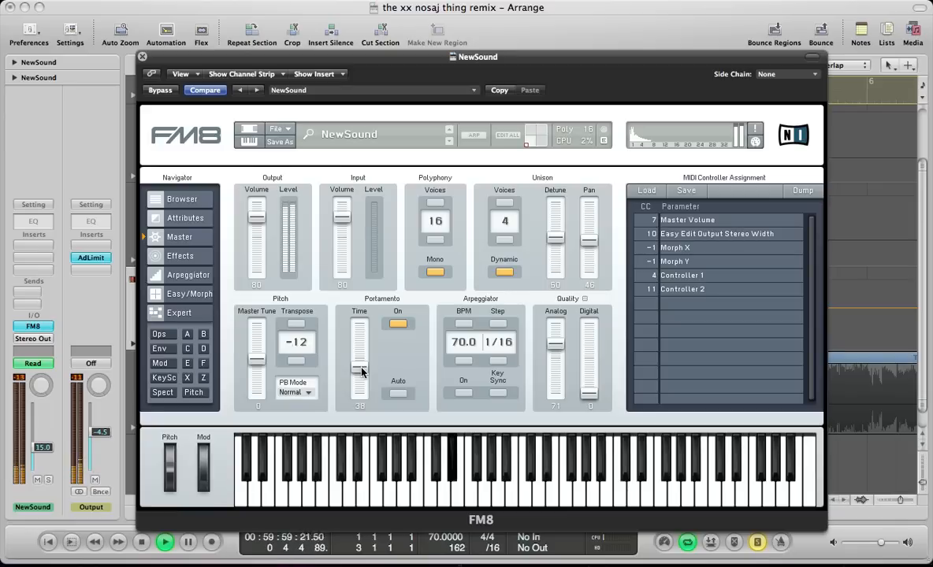
{"action": "key", "text": "space"}
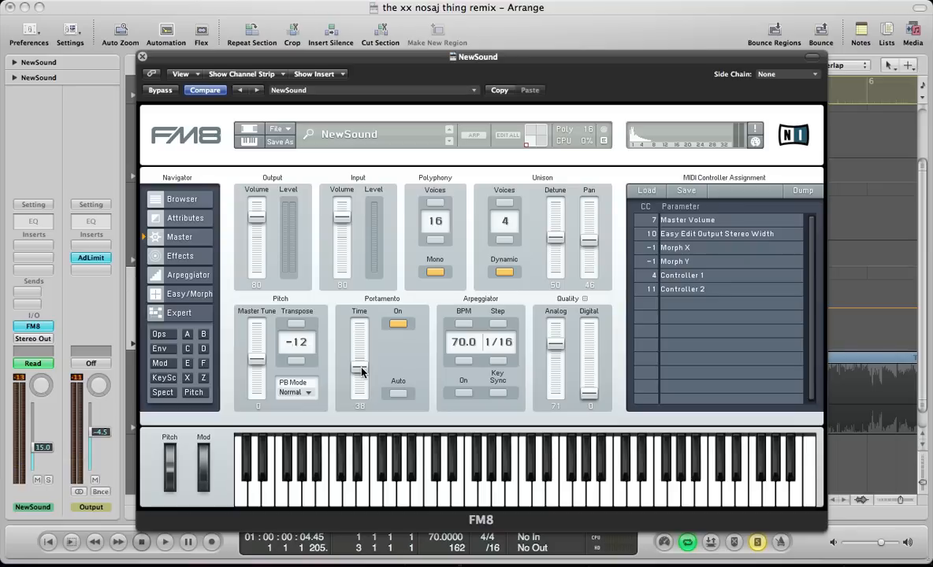
- Shape operator A's envelope with a full-level sustain point at about 2.12 s and a release of about 0.42 s
{"action": "left_click", "coordinate": [169, 257]}
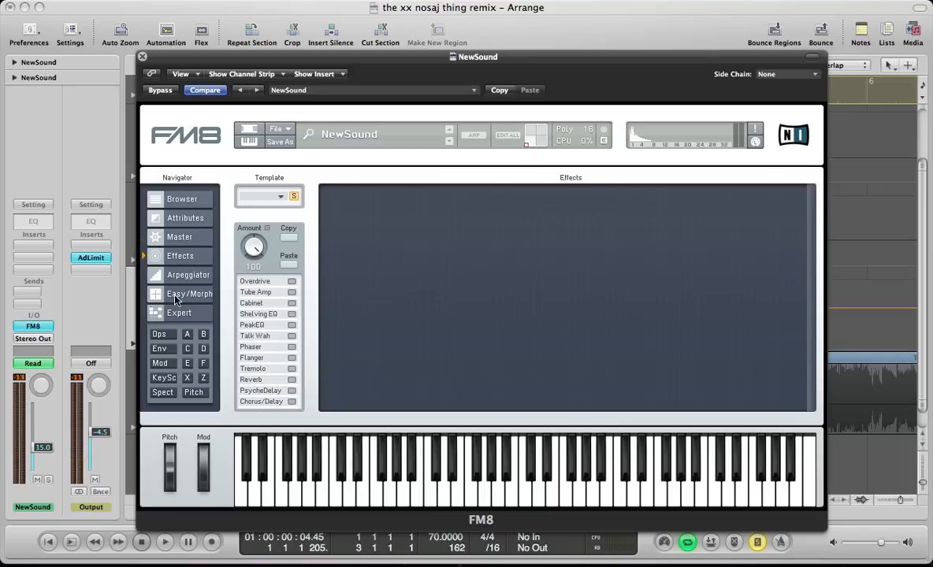
{"action": "left_click", "coordinate": [161, 337]}
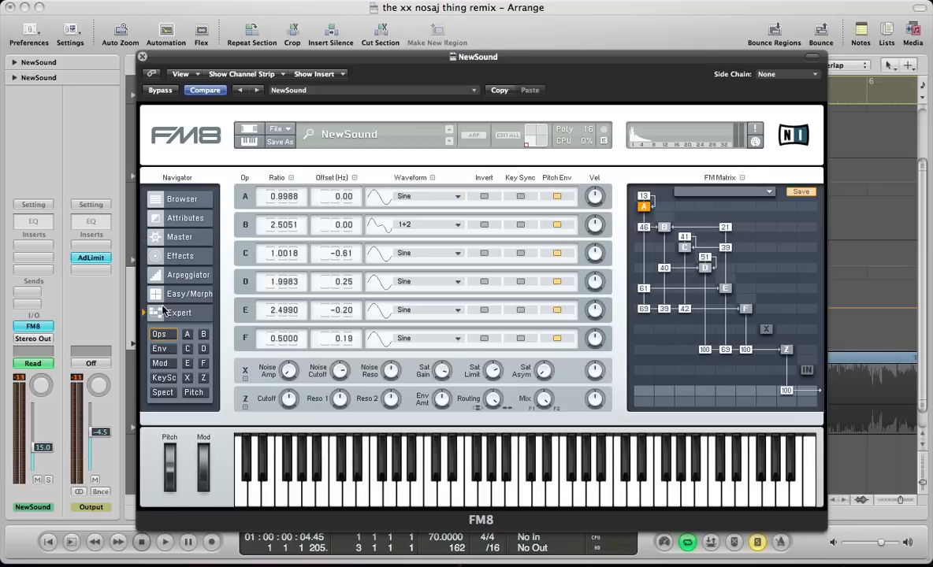
{"action": "left_click", "coordinate": [161, 350]}
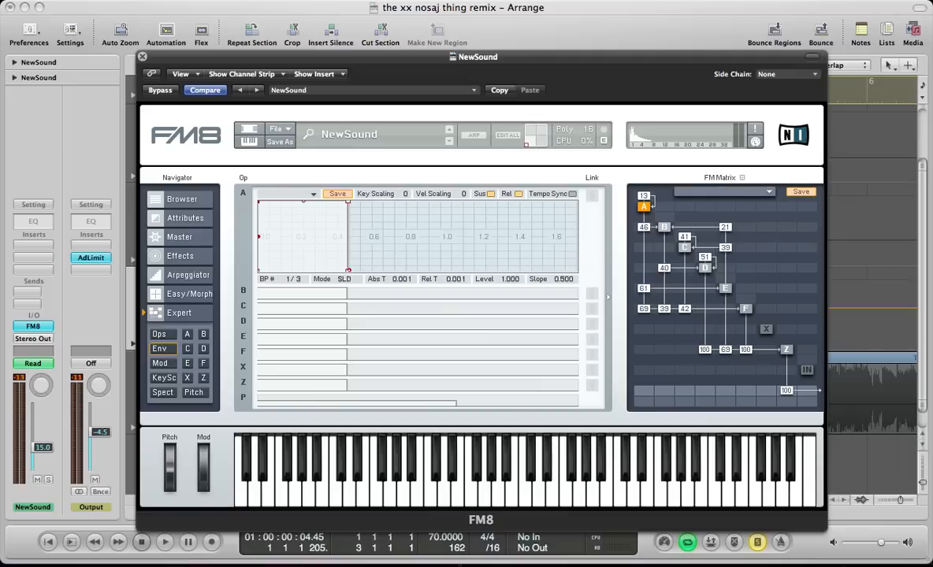
{"action": "left_click", "coordinate": [363, 243]}
{"action": "left_click_drag", "start_coordinate": [364, 243], "coordinate": [368, 284]}
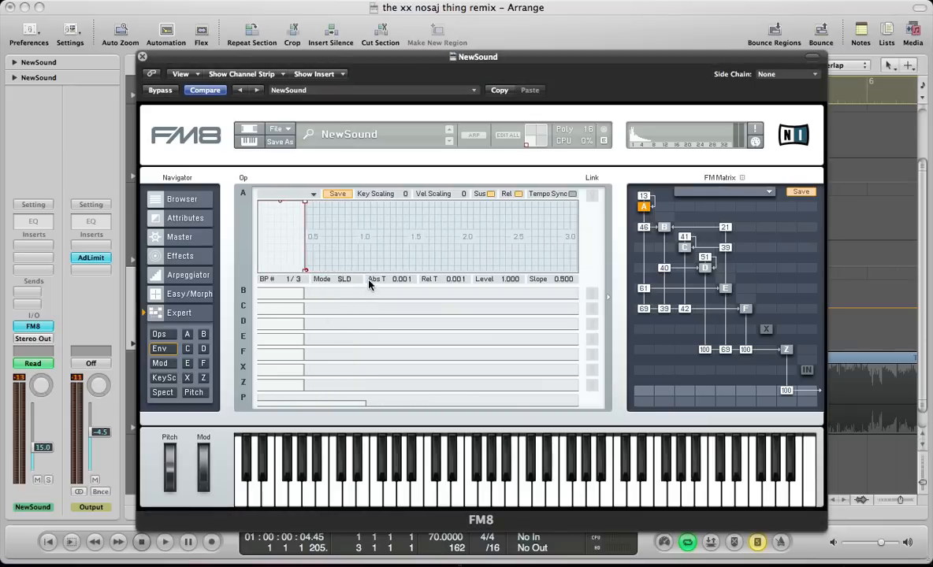
{"action": "left_click_drag", "start_coordinate": [306, 201], "coordinate": [545, 198]}
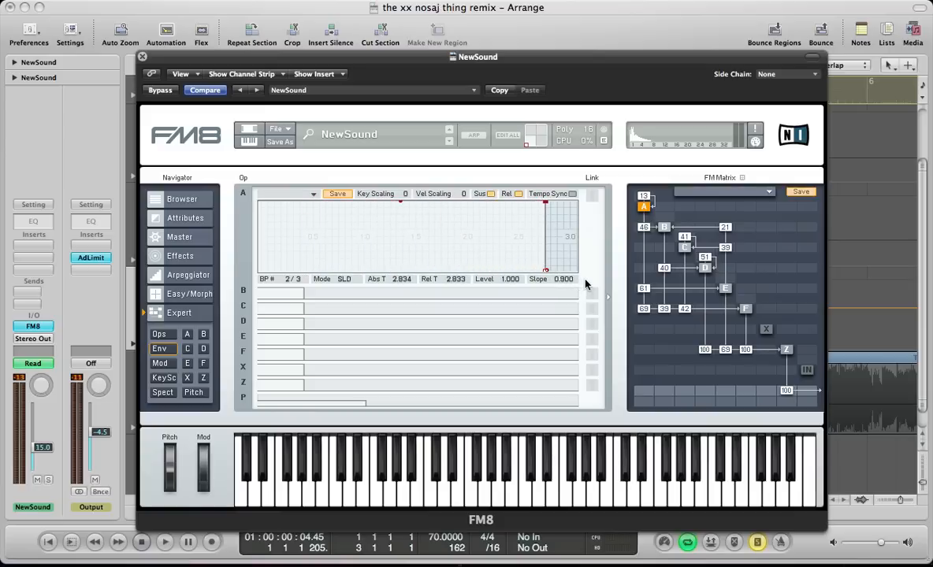
{"action": "left_click_drag", "start_coordinate": [545, 272], "coordinate": [589, 279]}
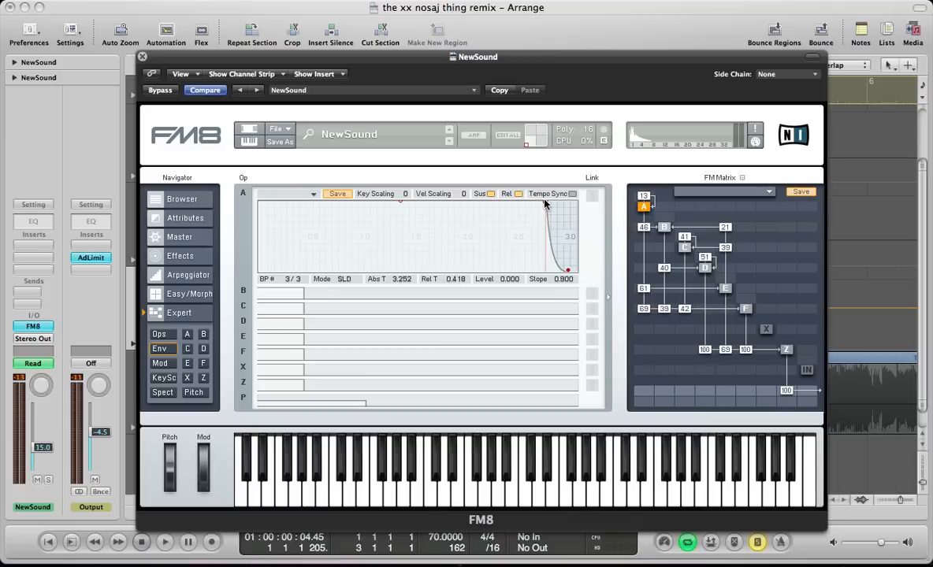
{"action": "left_click_drag", "start_coordinate": [542, 205], "coordinate": [472, 204]}
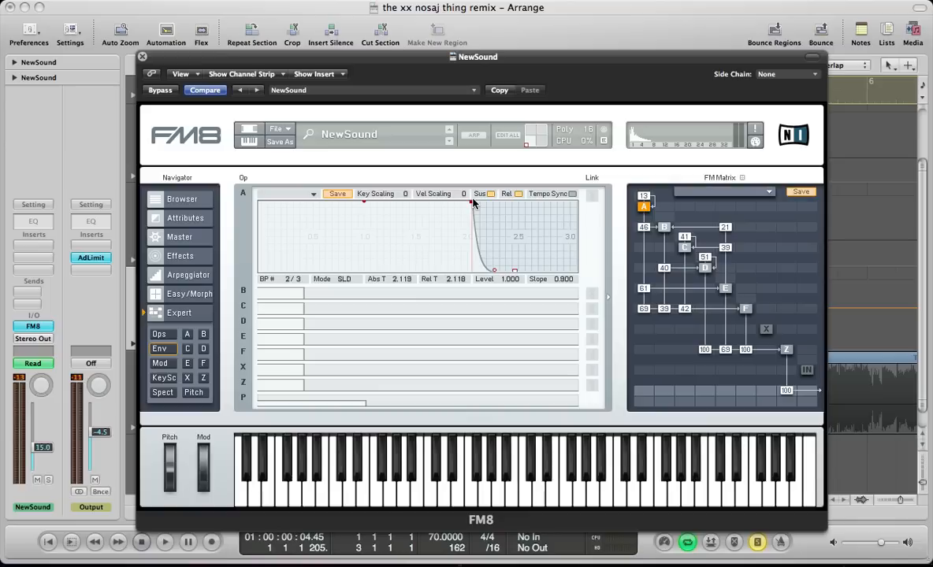
- Shape operator B's envelope to rise from level 0 to a sustain level of about 0.23 at about 1.9 s
{"action": "left_click", "coordinate": [284, 293]}
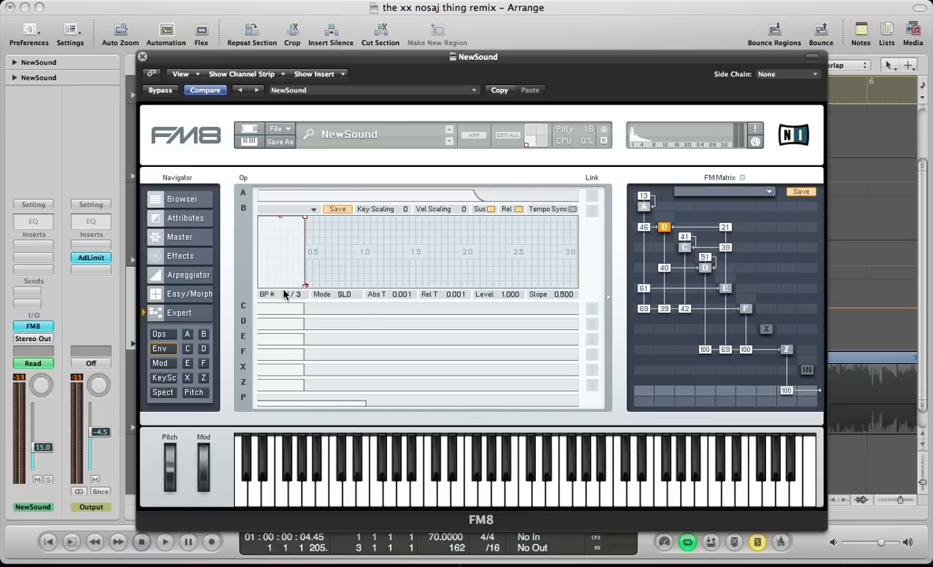
{"action": "left_click", "coordinate": [305, 219]}
{"action": "left_click_drag", "start_coordinate": [305, 218], "coordinate": [547, 273]}
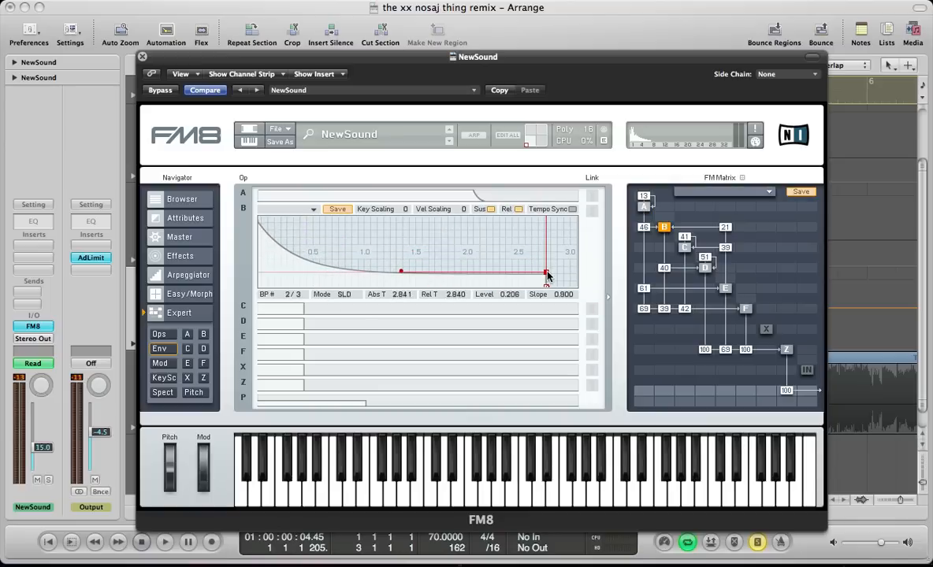
{"action": "double_click", "coordinate": [276, 227]}
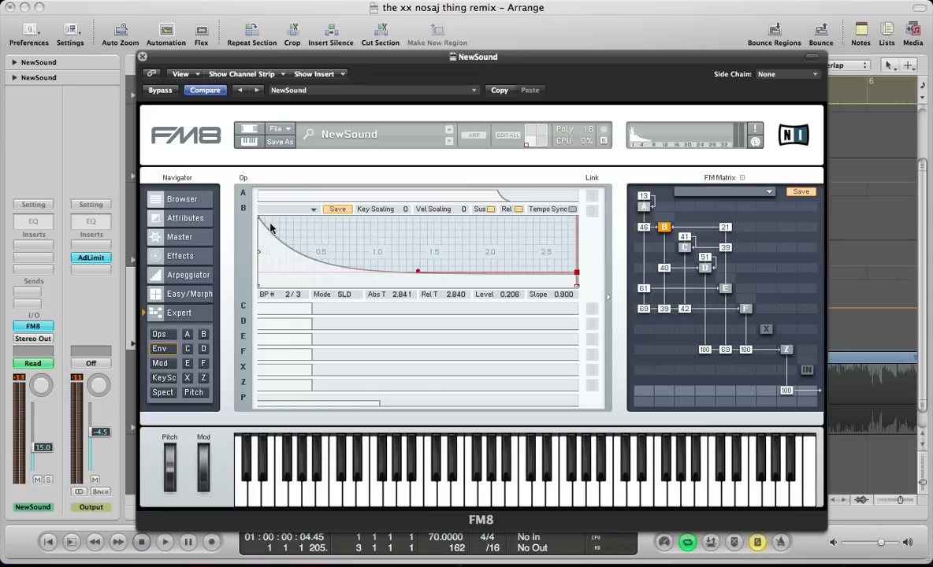
{"action": "left_click_drag", "start_coordinate": [258, 219], "coordinate": [226, 287]}
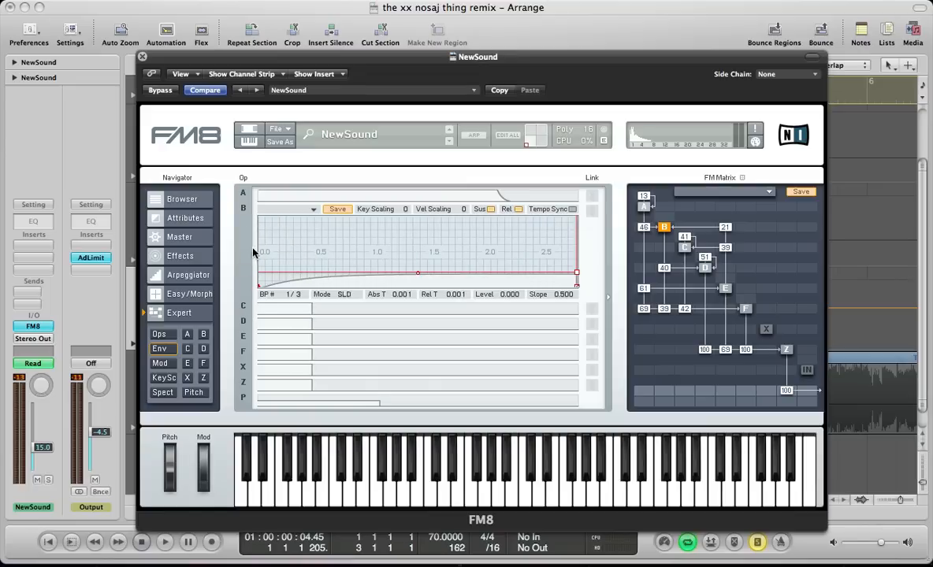
{"action": "left_click_drag", "start_coordinate": [268, 251], "coordinate": [279, 282]}
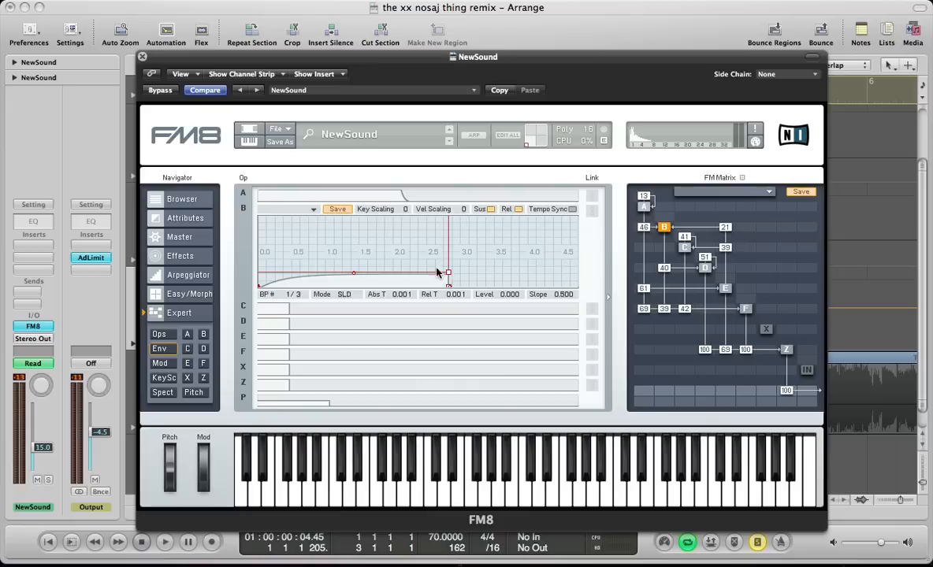
{"action": "left_click_drag", "start_coordinate": [448, 274], "coordinate": [386, 274]}
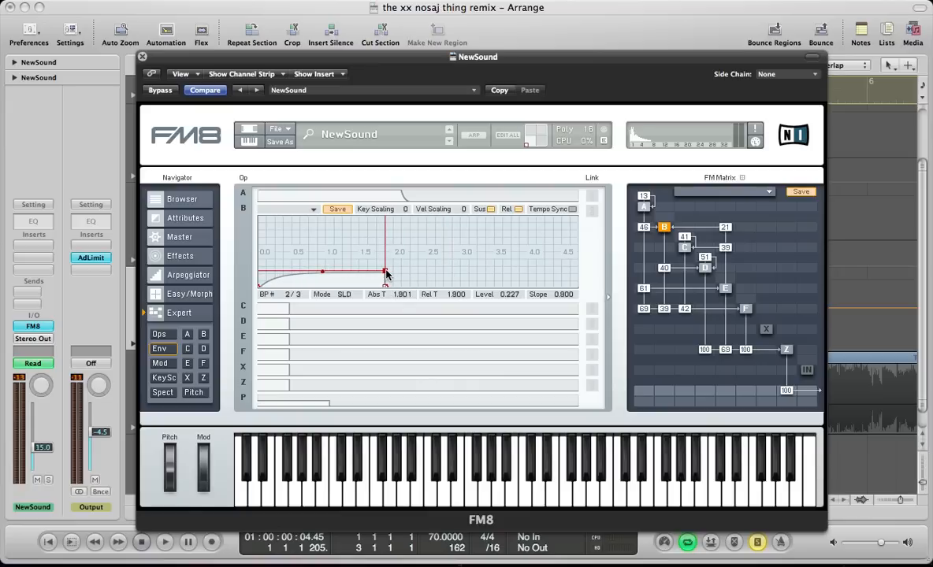
- Audition the loop while raising operator B's sustain level to about 0.26 at about 1.87 s
{"action": "key", "text": "space"}
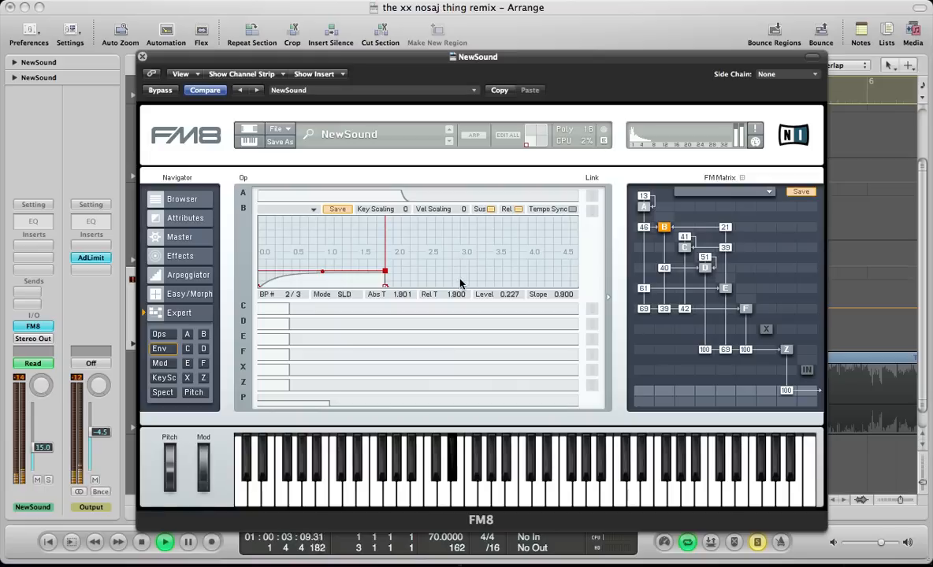
{"action": "left_click_drag", "start_coordinate": [385, 273], "coordinate": [384, 270]}
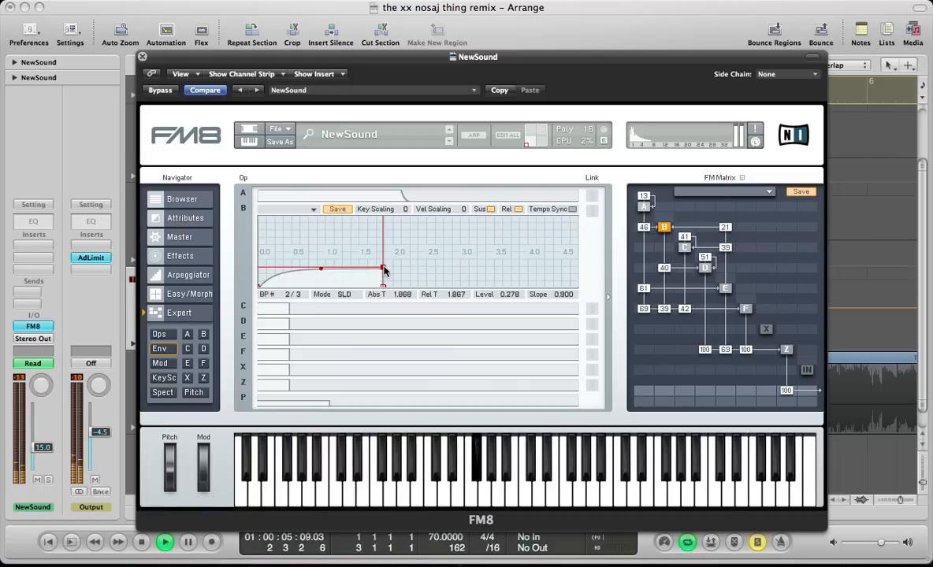
{"action": "key", "text": "space"}
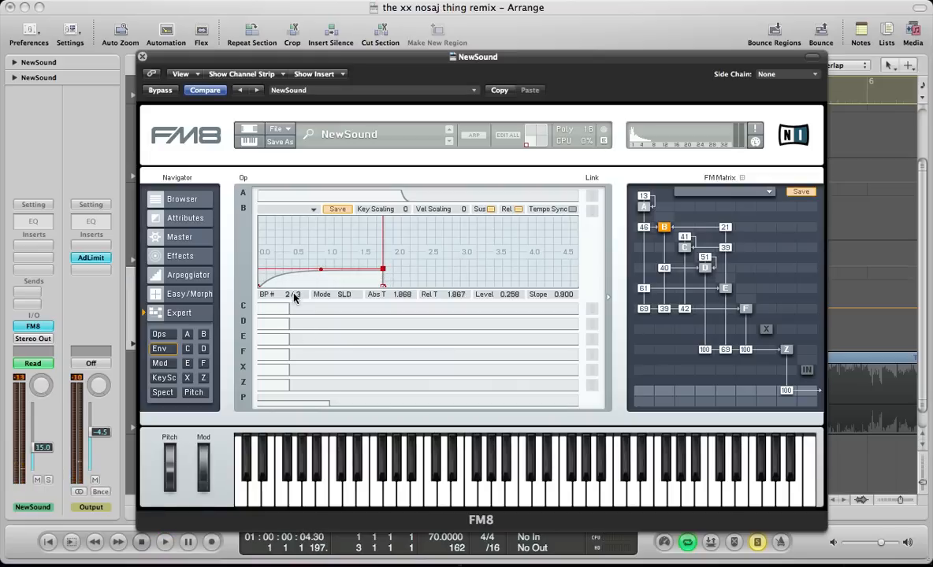
- Shape operator C's envelope to decay to a sustain level of about 0.8 near 3 s with a 0.27 s release, and audition the loop
{"action": "left_click", "coordinate": [268, 306]}
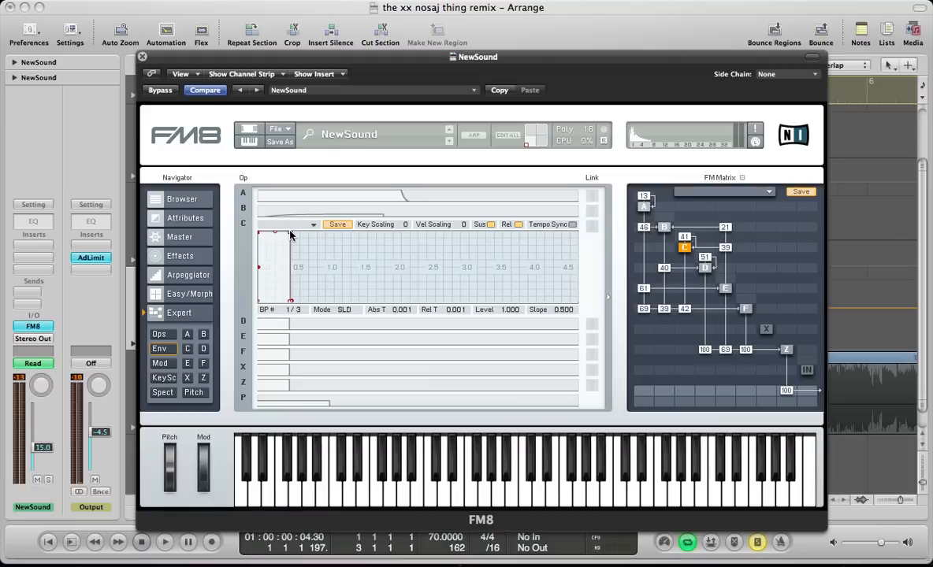
{"action": "left_click_drag", "start_coordinate": [290, 234], "coordinate": [505, 210]}
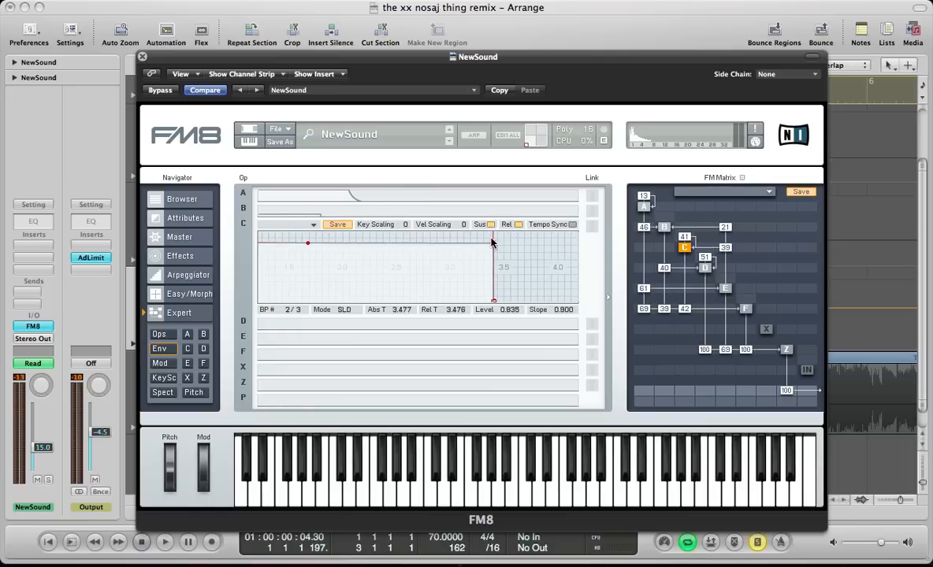
{"action": "left_click_drag", "start_coordinate": [493, 246], "coordinate": [605, 248]}
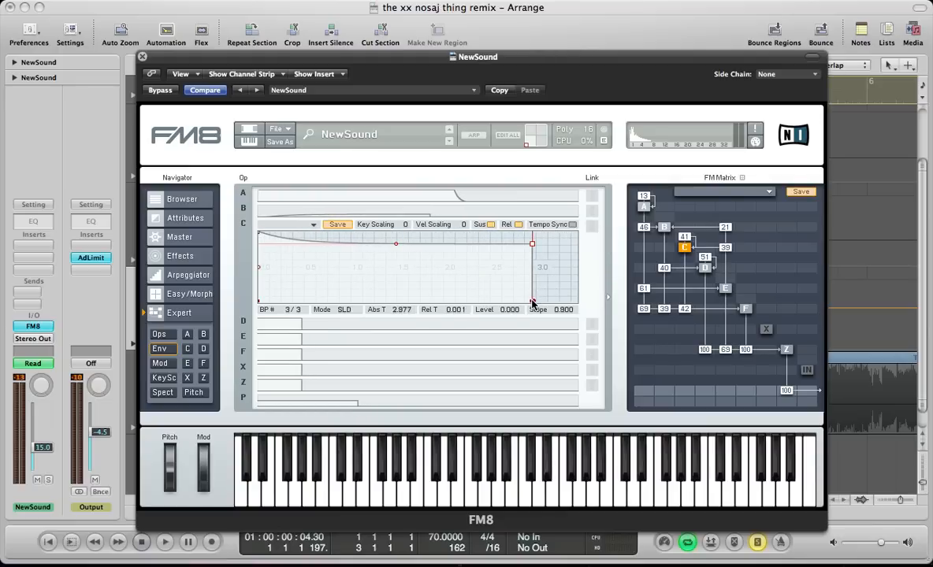
{"action": "left_click_drag", "start_coordinate": [532, 302], "coordinate": [547, 302]}
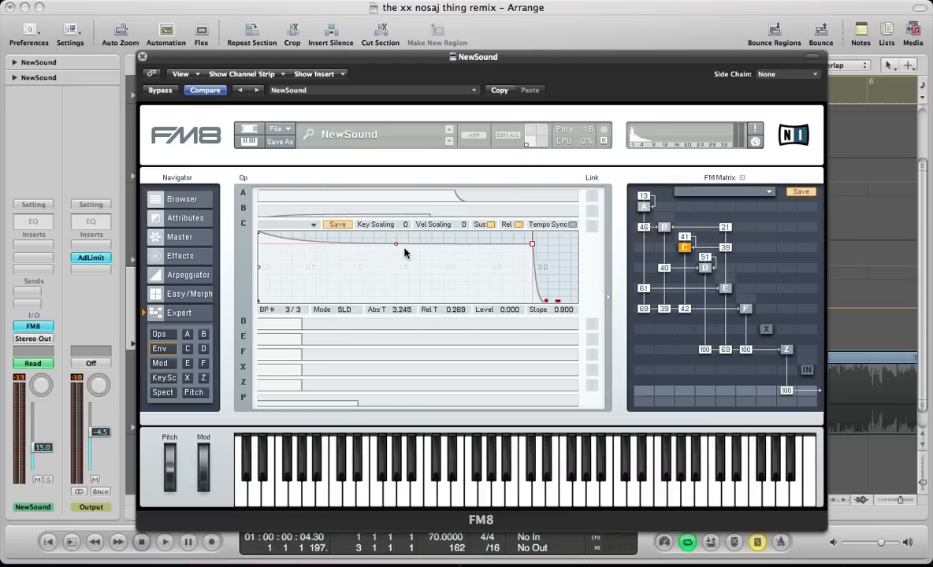
{"action": "key", "text": "space"}
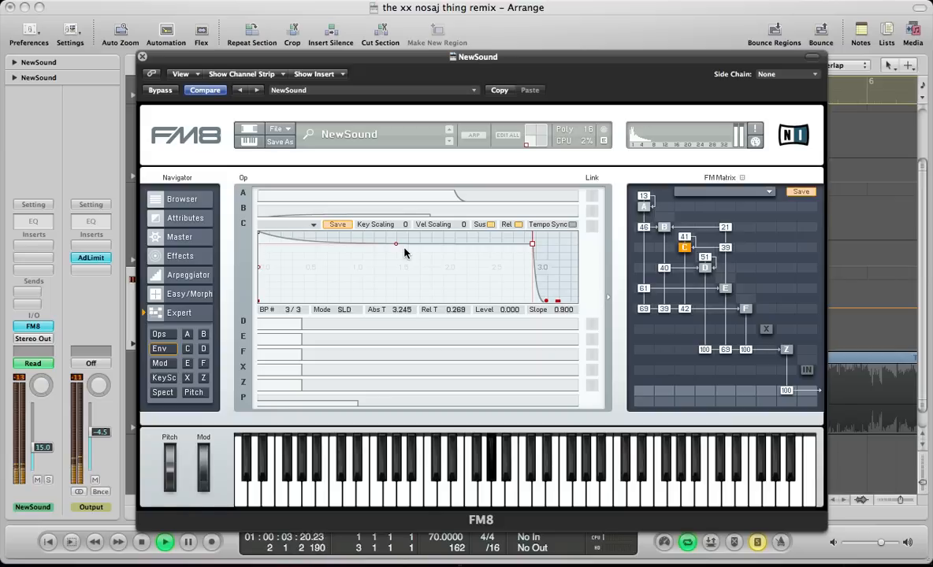
{"action": "key", "text": "space"}
- Link the envelopes of D, E and F with start level about 0.52, sustain about 0.35 at 2.8 s and release 0.46 s, and audition
{"action": "left_click", "coordinate": [275, 324]}
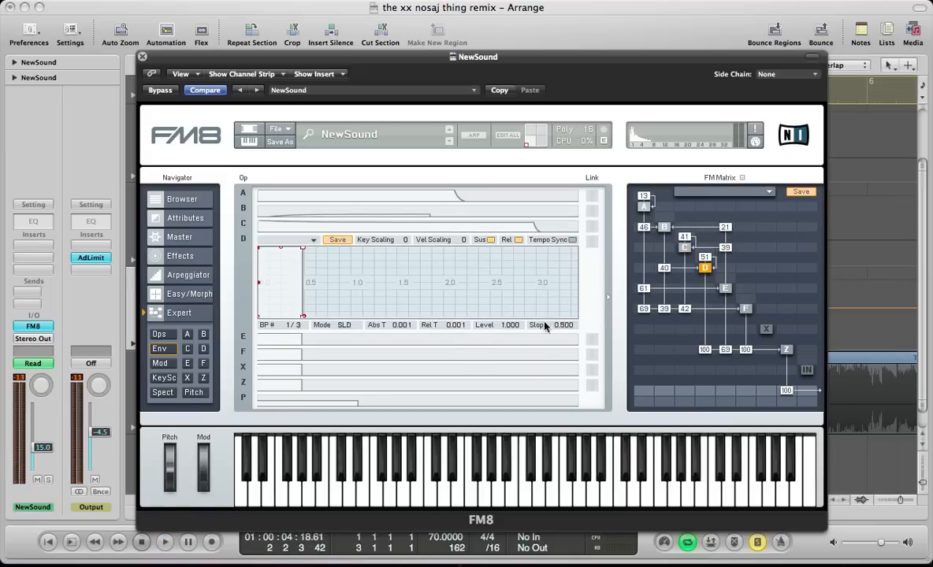
{"action": "left_click", "coordinate": [593, 339]}
{"action": "left_click_drag", "start_coordinate": [282, 237], "coordinate": [517, 292]}
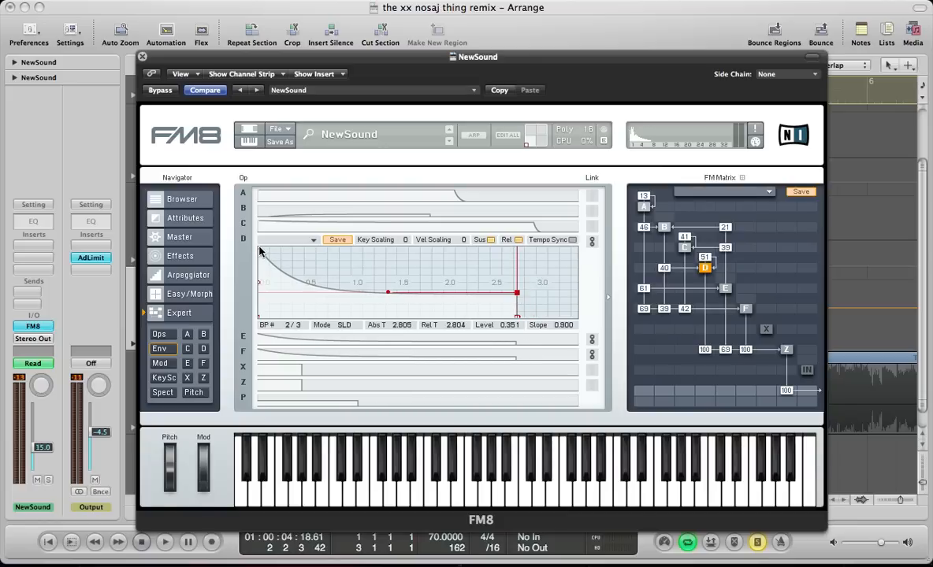
{"action": "left_click_drag", "start_coordinate": [258, 249], "coordinate": [259, 282]}
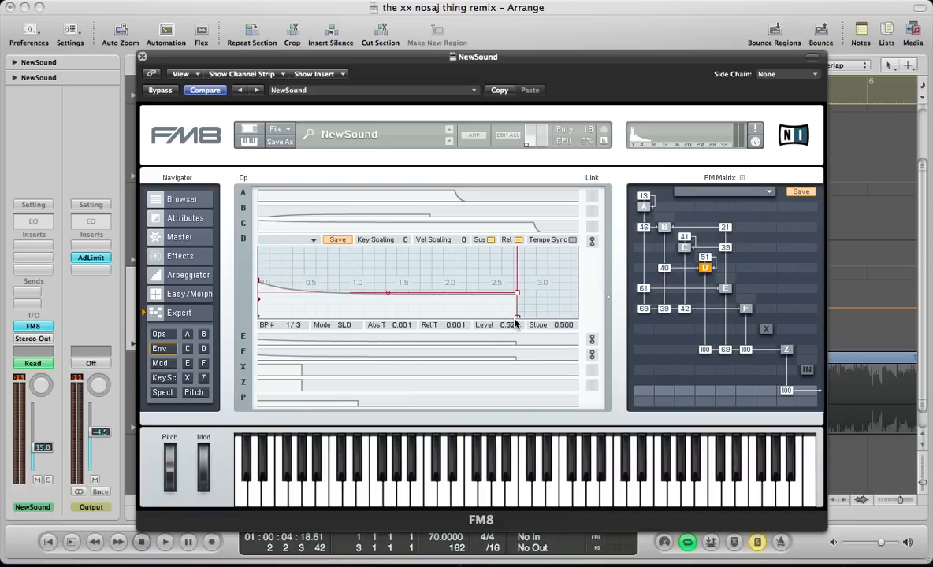
{"action": "left_click_drag", "start_coordinate": [516, 317], "coordinate": [560, 320]}
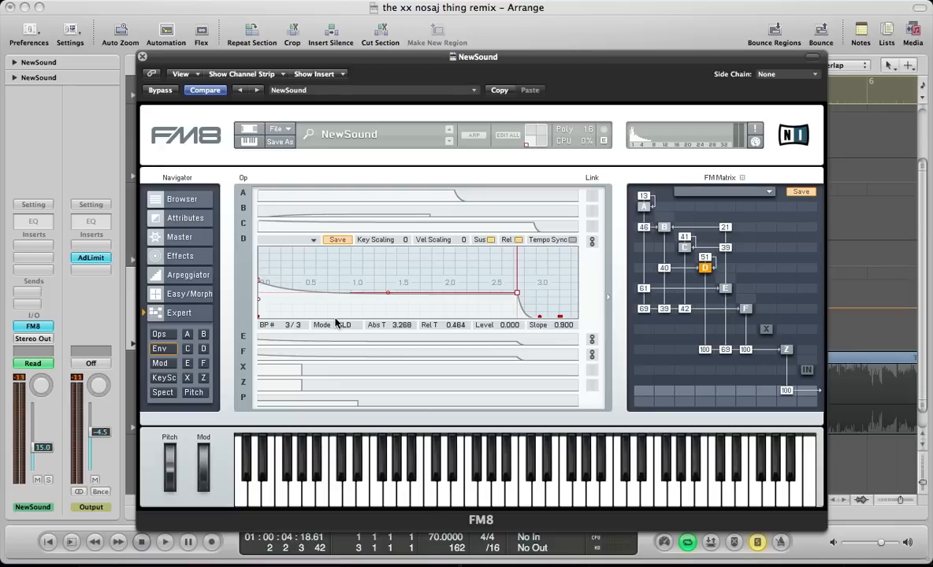
{"action": "key", "text": "space"}
{"action": "left_click_drag", "start_coordinate": [306, 269], "coordinate": [376, 272]}
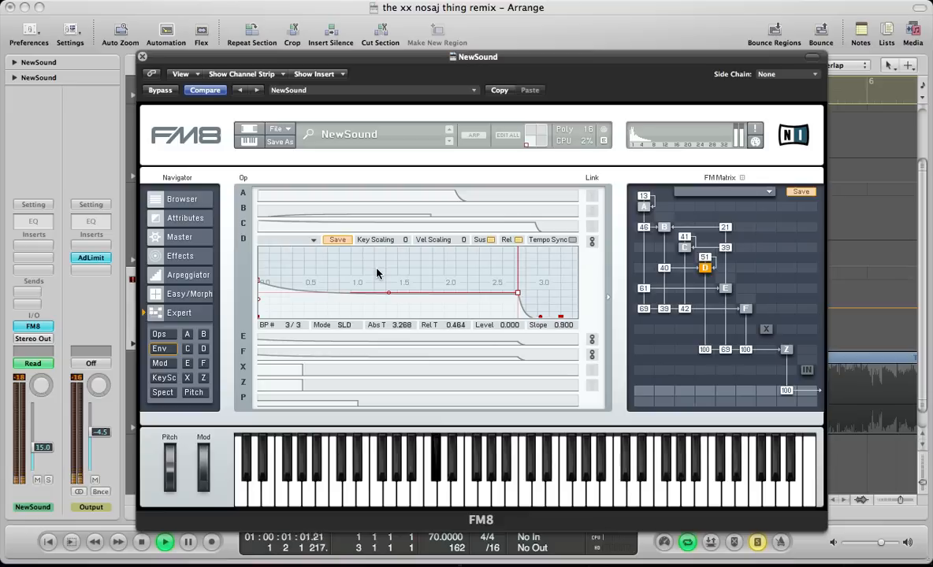
{"action": "key", "text": "space"}
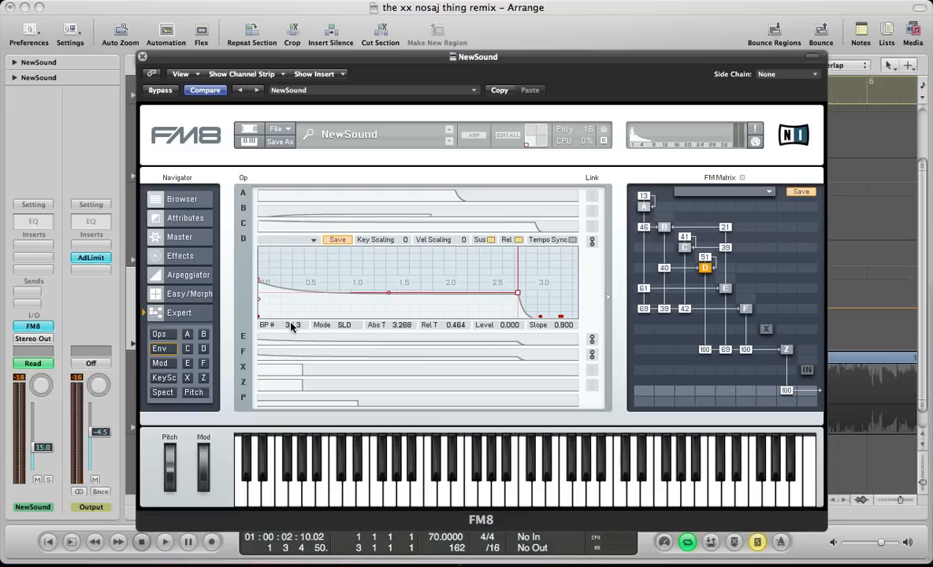
- On filter operator Z, set cutoff 4, first resonance 19, spread 100, second resonance 0 and envelope amount 100, and raise the filter mode
{"action": "left_click", "coordinate": [202, 378]}
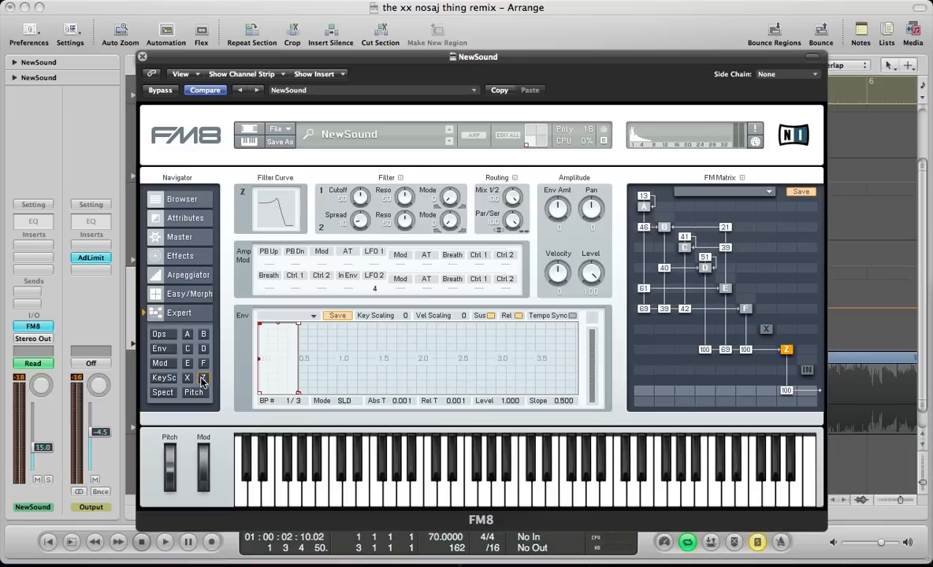
{"action": "left_click_drag", "start_coordinate": [358, 196], "coordinate": [354, 249]}
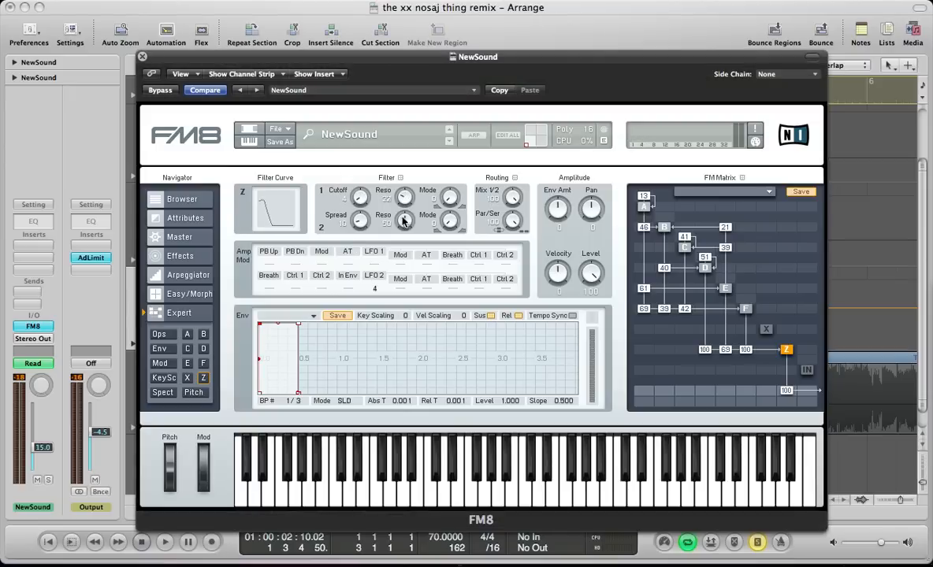
{"action": "left_click_drag", "start_coordinate": [404, 197], "coordinate": [404, 226]}
{"action": "left_click_drag", "start_coordinate": [353, 223], "coordinate": [351, 195]}
{"action": "left_click_drag", "start_coordinate": [407, 213], "coordinate": [386, 275]}
{"action": "mouse_move", "coordinate": [454, 206]}
{"action": "left_mouse_down"}
{"action": "mouse_move", "coordinate": [458, 155]}
{"action": "mouse_move", "coordinate": [453, 164]}
{"action": "mouse_move", "coordinate": [443, 142]}
{"action": "mouse_move", "coordinate": [460, 98]}
{"action": "mouse_move", "coordinate": [452, 220]}
{"action": "left_mouse_up"}
{"action": "left_click_drag", "start_coordinate": [557, 212], "coordinate": [553, 147]}
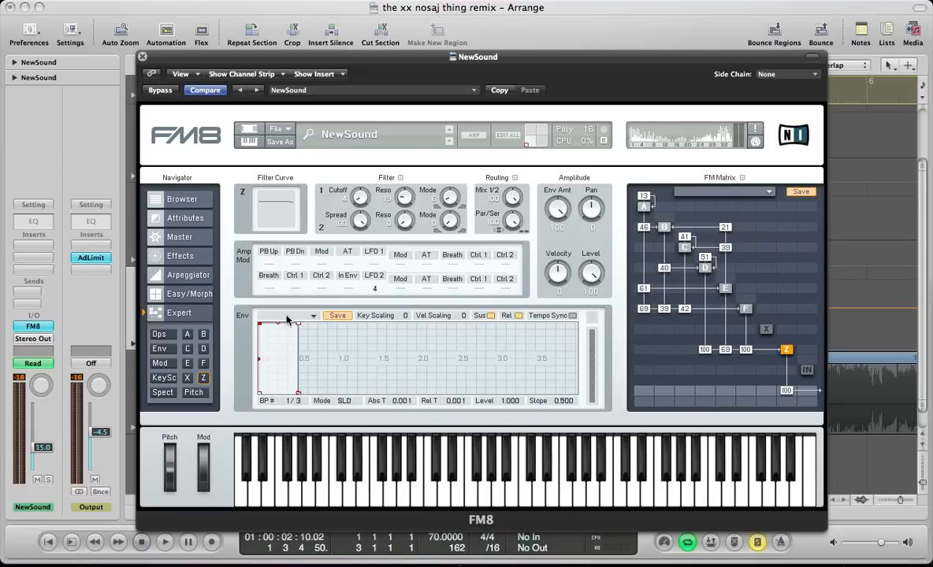
- Shape operator Z's envelope to rise from level 0 to a sustain level of about 0.46 at about 3.57 s
{"action": "left_click_drag", "start_coordinate": [298, 323], "coordinate": [542, 360]}
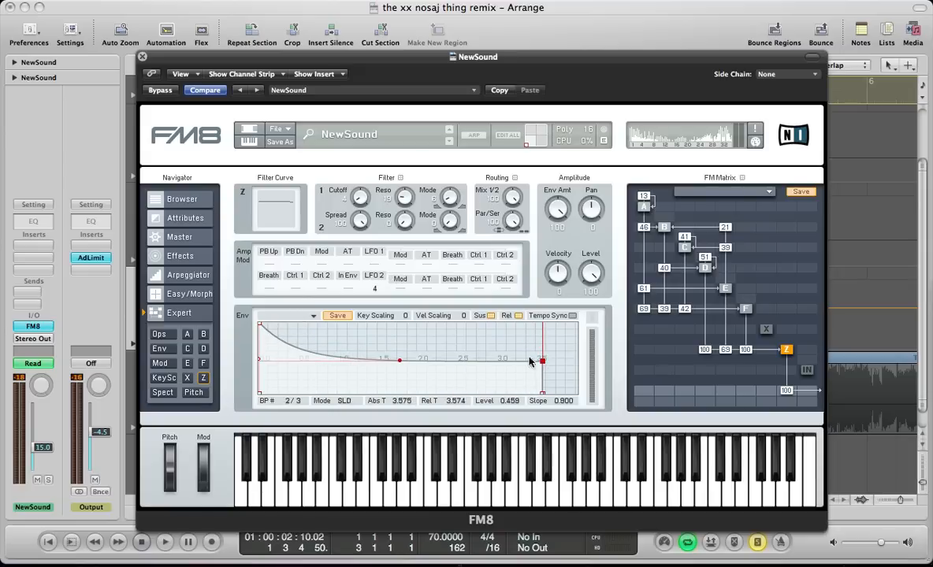
{"action": "left_click_drag", "start_coordinate": [313, 344], "coordinate": [318, 367]}
{"action": "left_click_drag", "start_coordinate": [259, 326], "coordinate": [243, 403]}
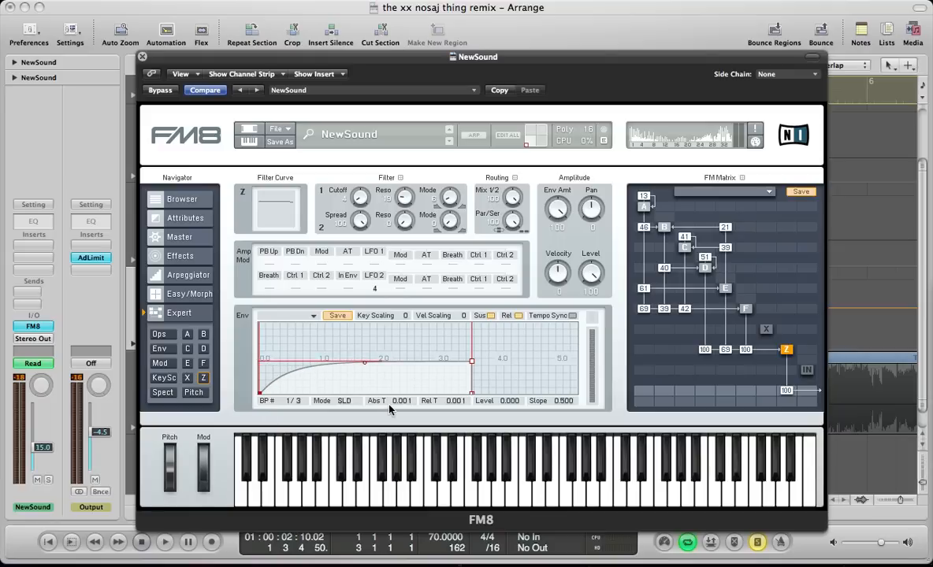
{"action": "left_click", "coordinate": [159, 349]}
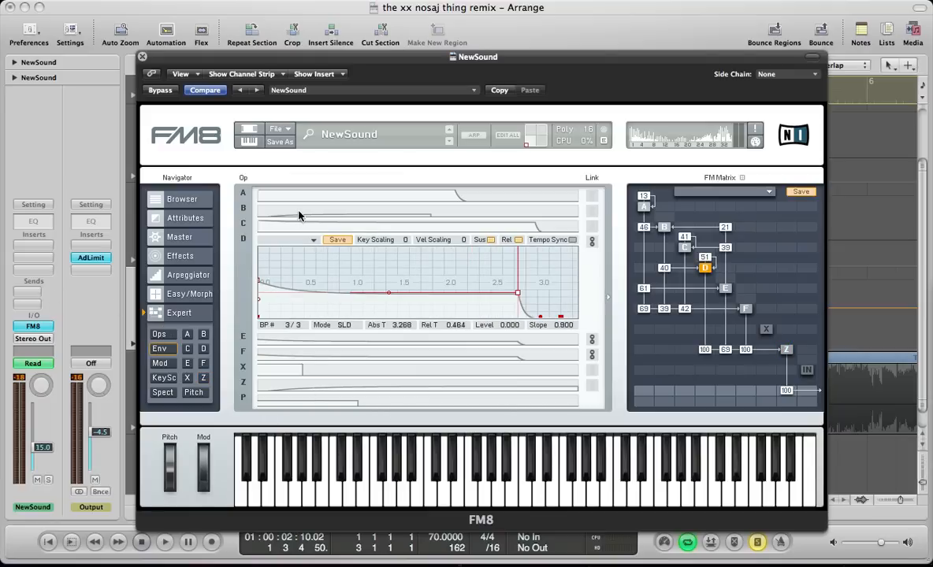
{"action": "left_click", "coordinate": [158, 336]}
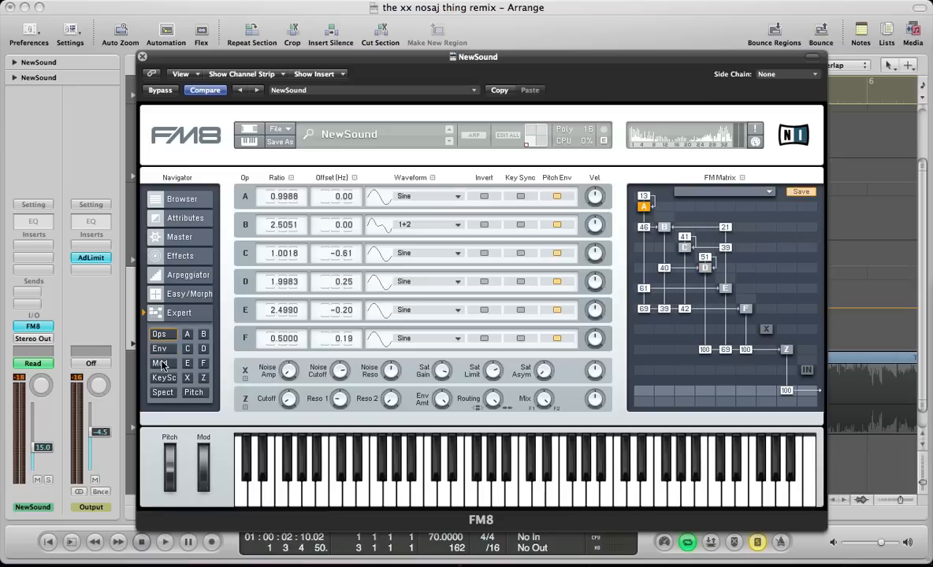
{"action": "left_click", "coordinate": [201, 378]}
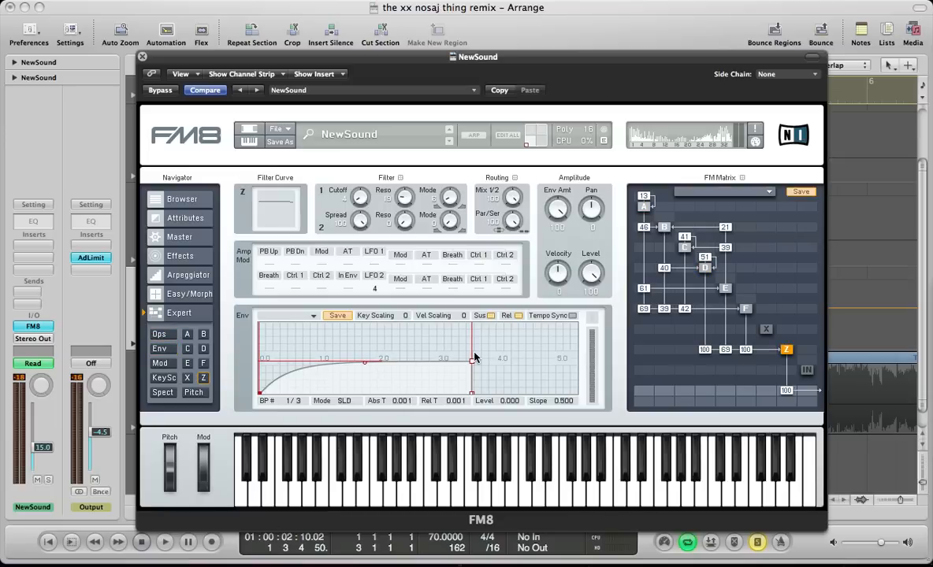
- Reshape operator Z's envelope to a sustain level of about 0.06 at about 4.44 s with slope 0.78, and audition the loop
{"action": "mouse_move", "coordinate": [471, 362]}
{"action": "left_mouse_down"}
{"action": "mouse_move", "coordinate": [475, 379]}
{"action": "mouse_move", "coordinate": [523, 391]}
{"action": "left_mouse_up"}
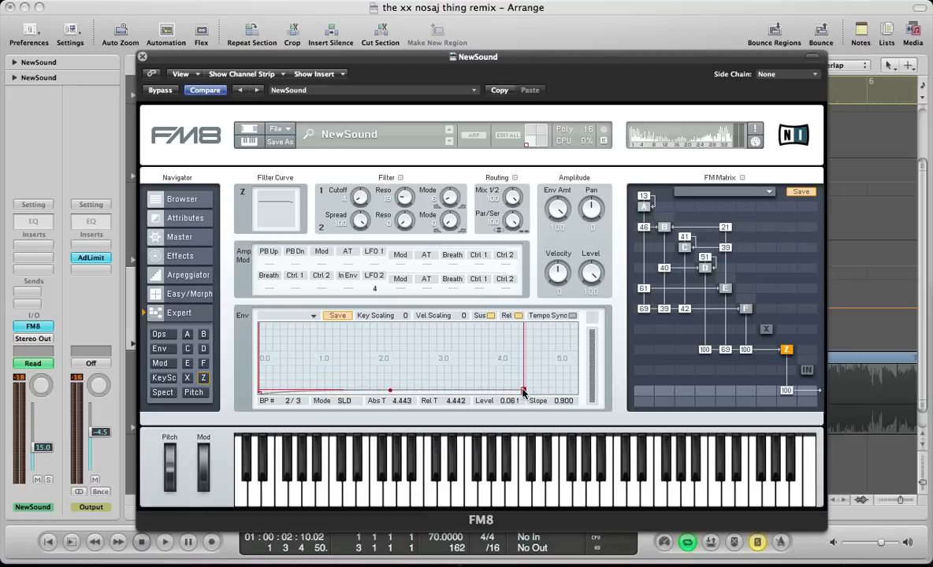
{"action": "key", "text": "space"}
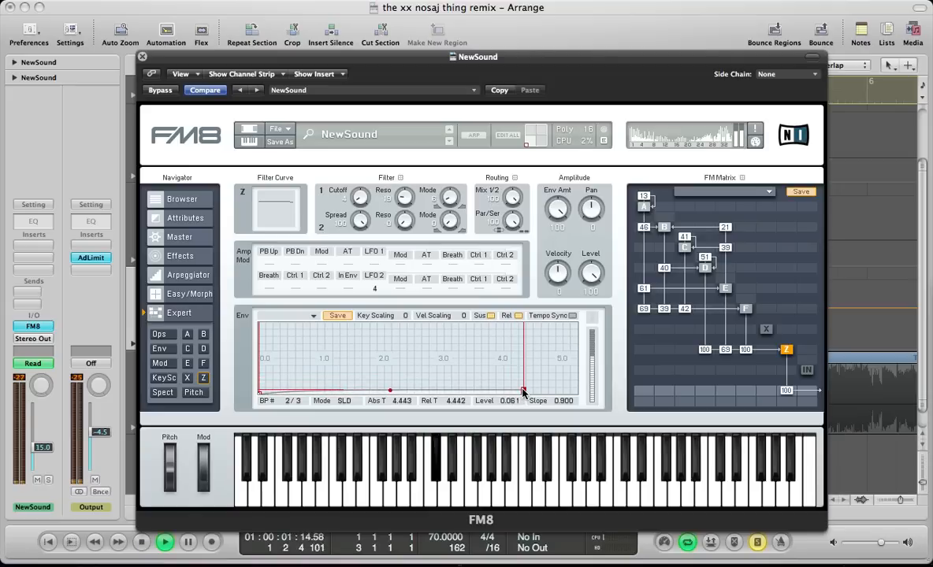
{"action": "left_click_drag", "start_coordinate": [396, 264], "coordinate": [398, 254]}
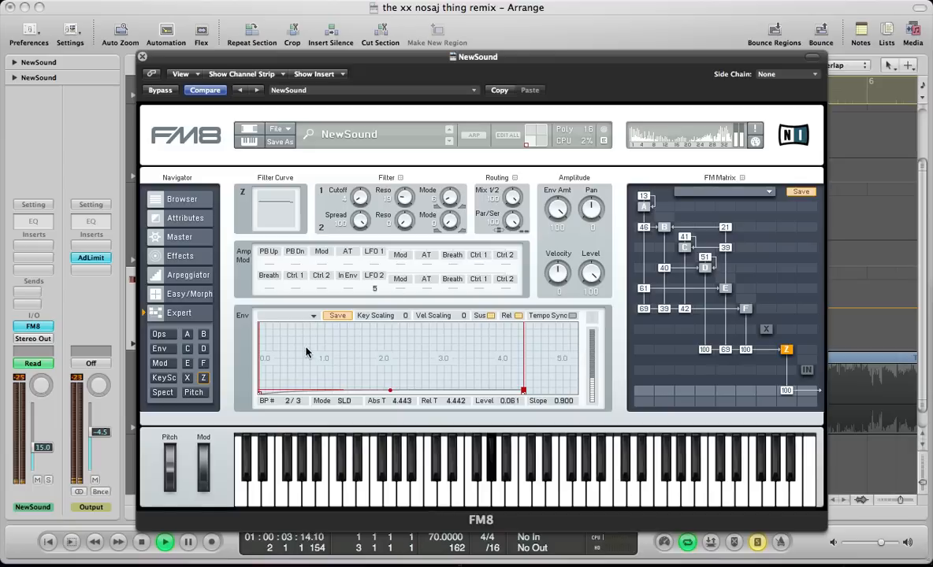
{"action": "left_click_drag", "start_coordinate": [309, 347], "coordinate": [330, 370]}
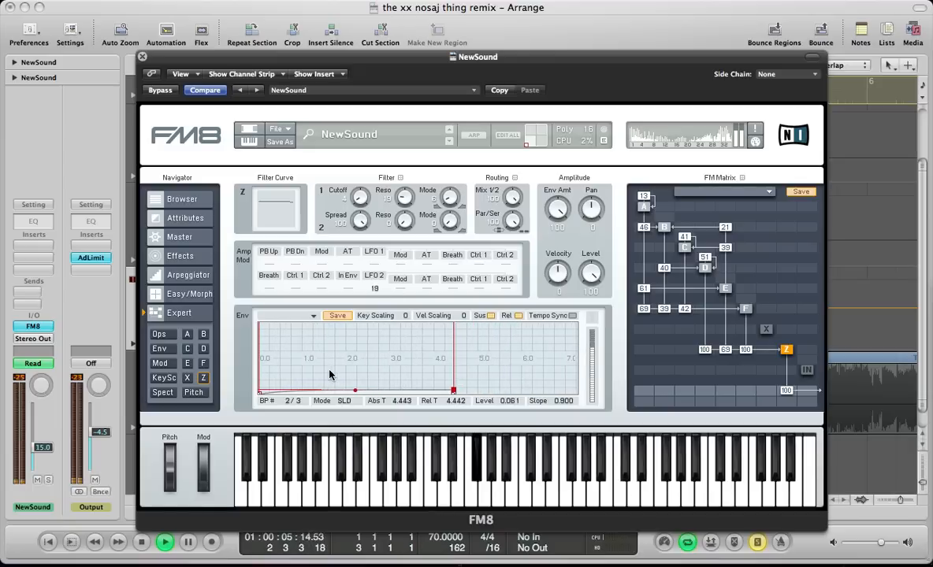
{"action": "key", "text": "space"}
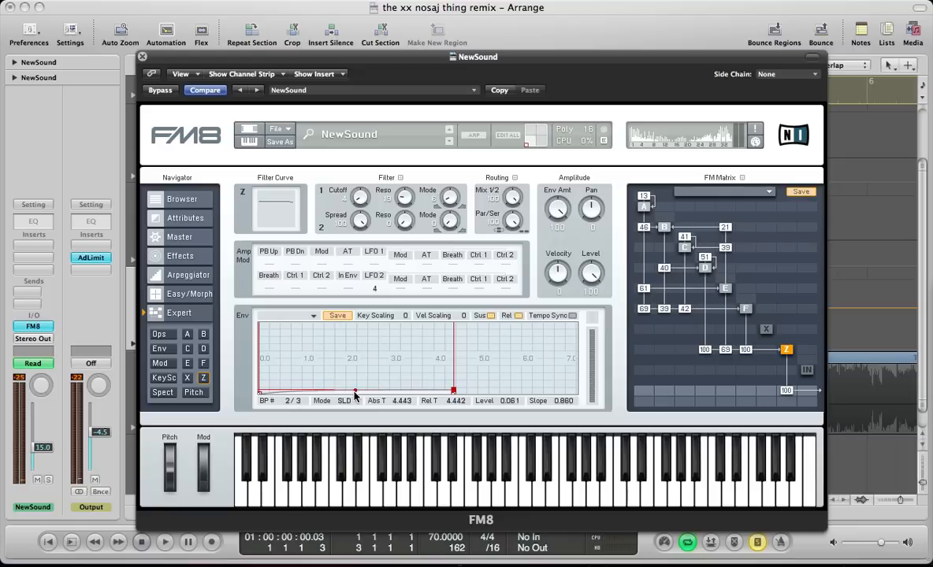
{"action": "left_click_drag", "start_coordinate": [355, 395], "coordinate": [355, 400]}
{"action": "key", "text": "space"}
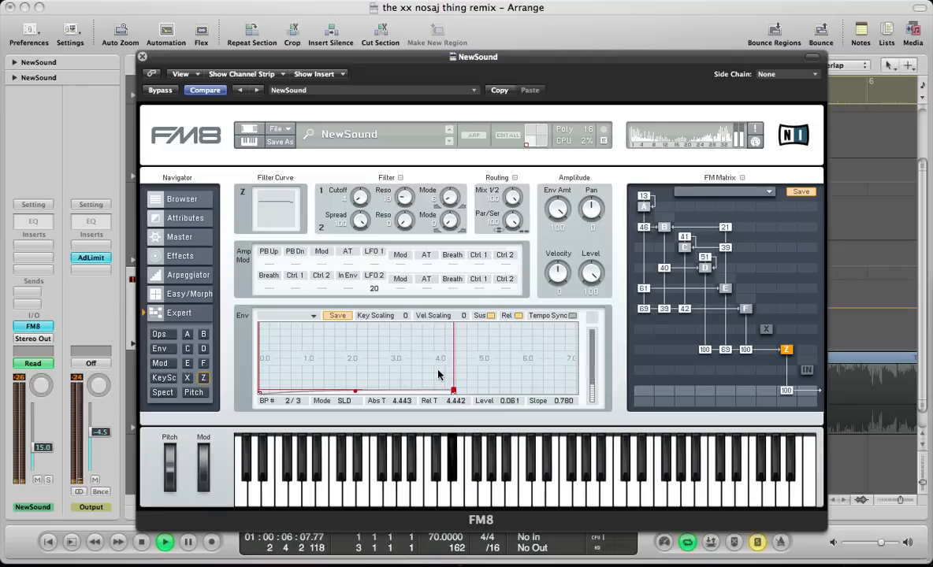
{"action": "left_click_drag", "start_coordinate": [419, 358], "coordinate": [500, 368]}
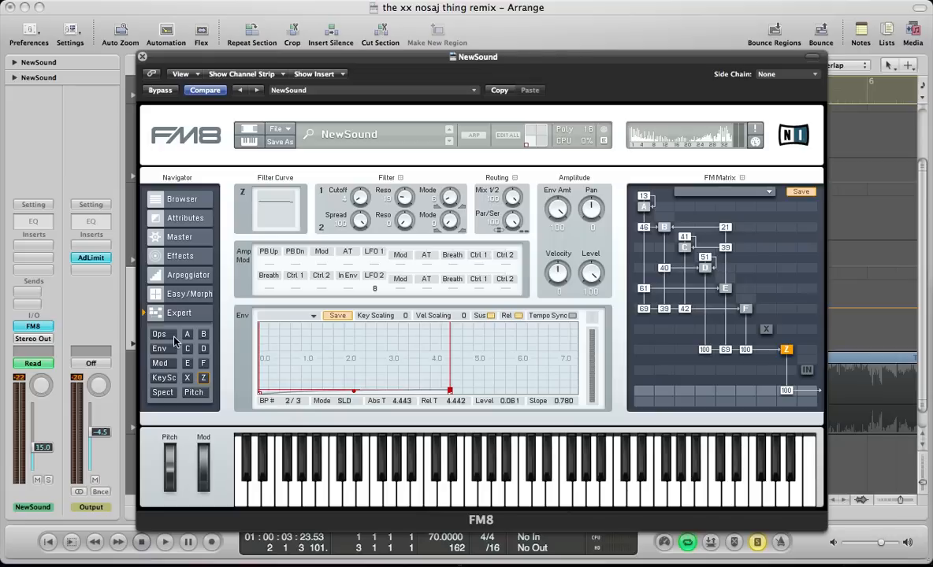
- Enable the Tube Amp and Shelving EQ effects, cut the high shelf slightly, raise the EQ volume to 93, and audition
{"action": "left_click", "coordinate": [174, 258]}
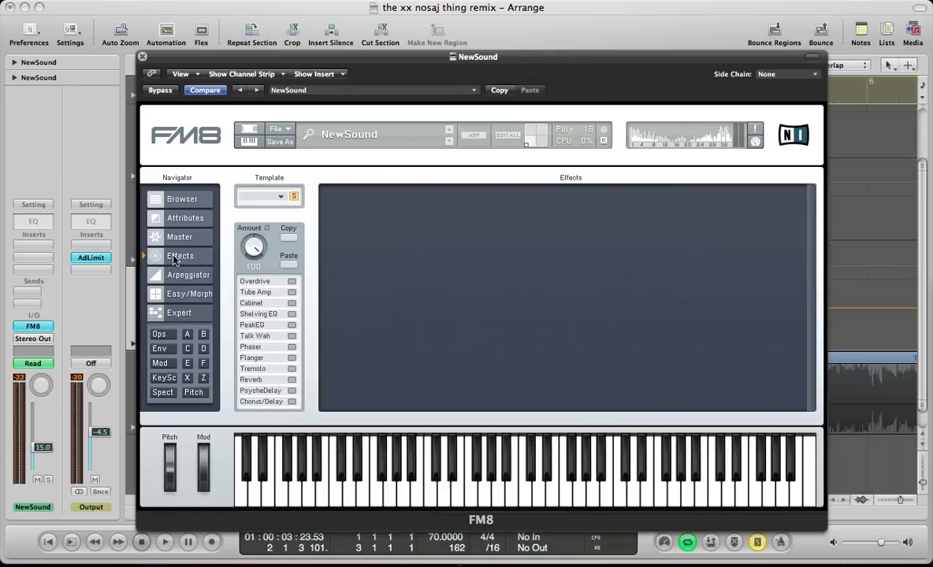
{"action": "left_click", "coordinate": [292, 292]}
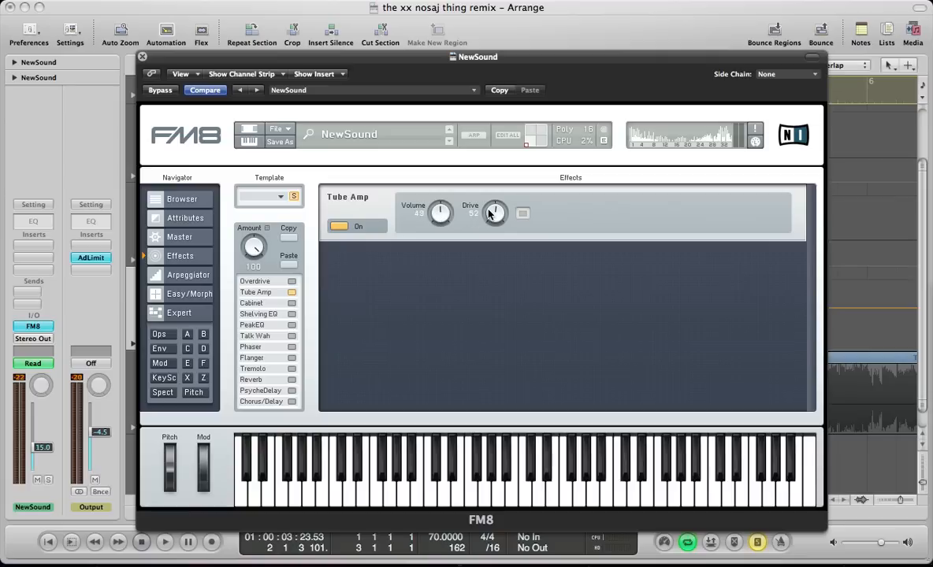
{"action": "left_click", "coordinate": [291, 313]}
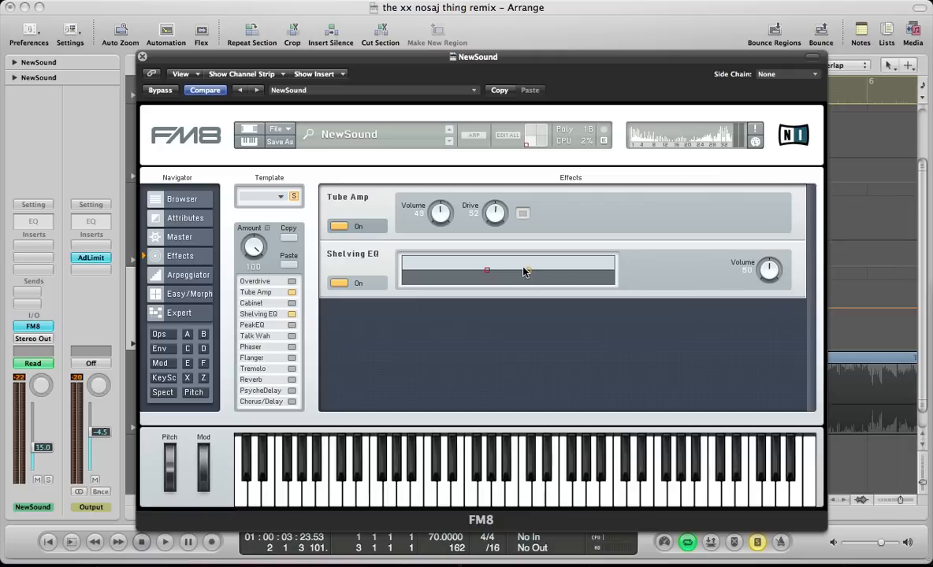
{"action": "left_click_drag", "start_coordinate": [528, 274], "coordinate": [529, 280]}
{"action": "left_click_drag", "start_coordinate": [771, 271], "coordinate": [771, 238]}
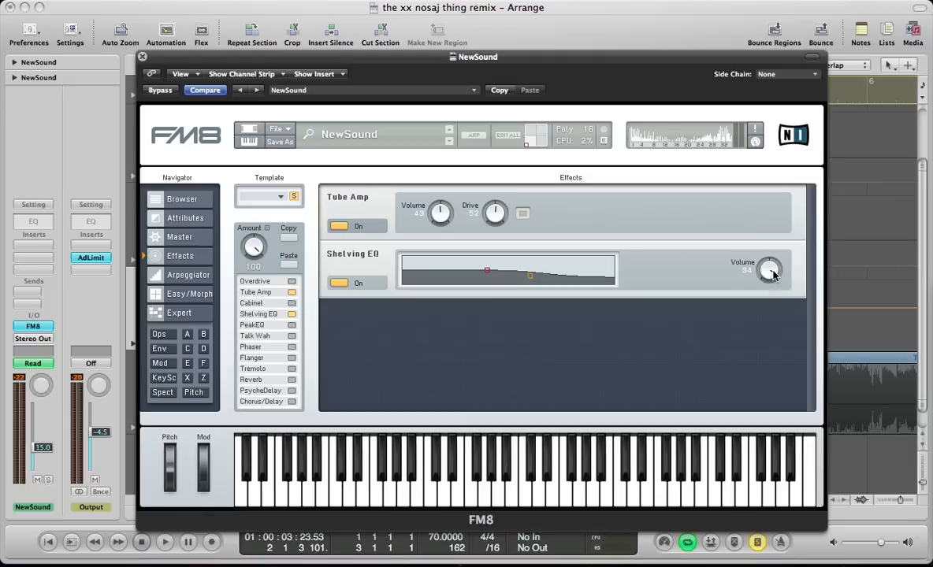
{"action": "key", "text": "space"}
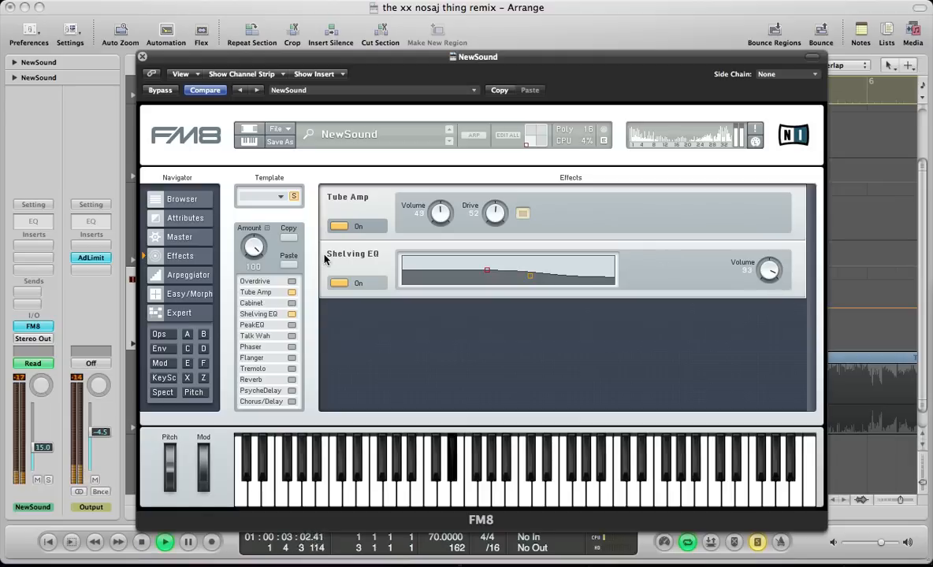
{"action": "key", "text": "space"}
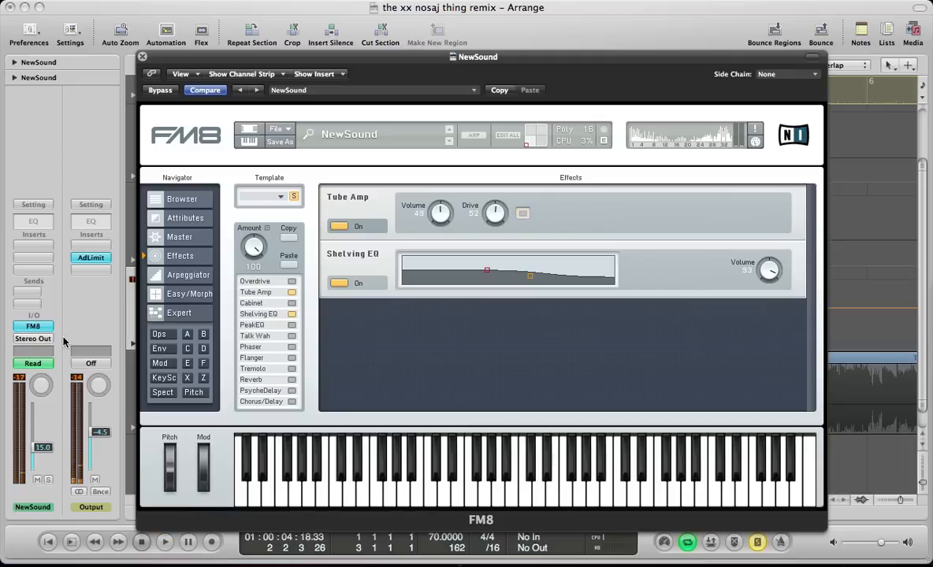
- Add the Peak EQ effect with a slight low-frequency boost and a slight high-frequency cut, setting Q2 to 88
{"action": "left_click", "coordinate": [291, 325]}
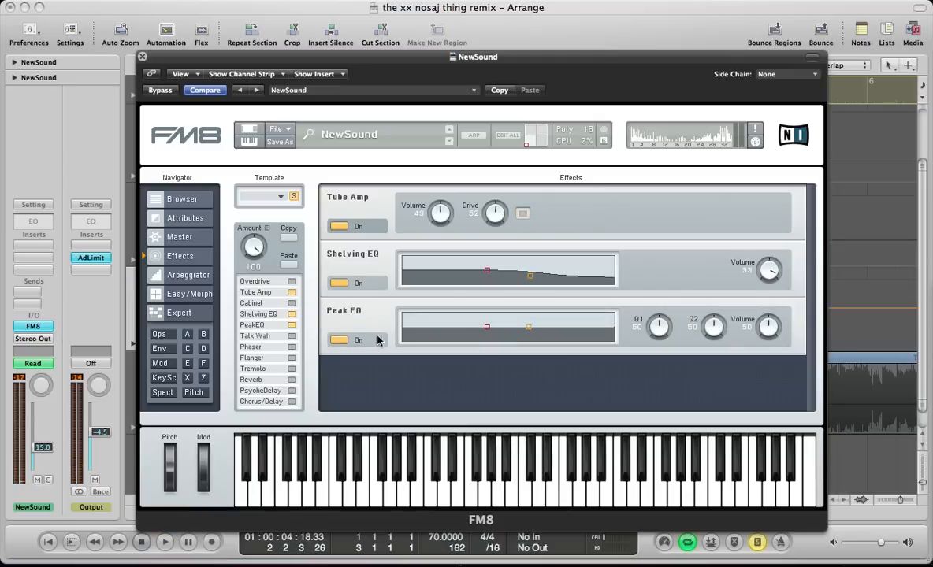
{"action": "left_click_drag", "start_coordinate": [487, 329], "coordinate": [447, 323]}
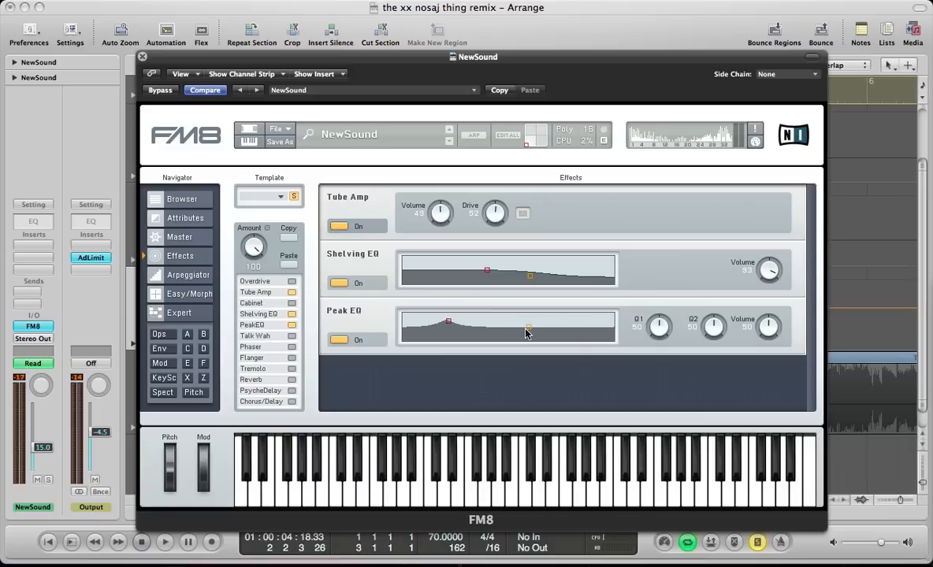
{"action": "left_click_drag", "start_coordinate": [527, 331], "coordinate": [568, 335]}
{"action": "left_click_drag", "start_coordinate": [712, 325], "coordinate": [709, 293]}
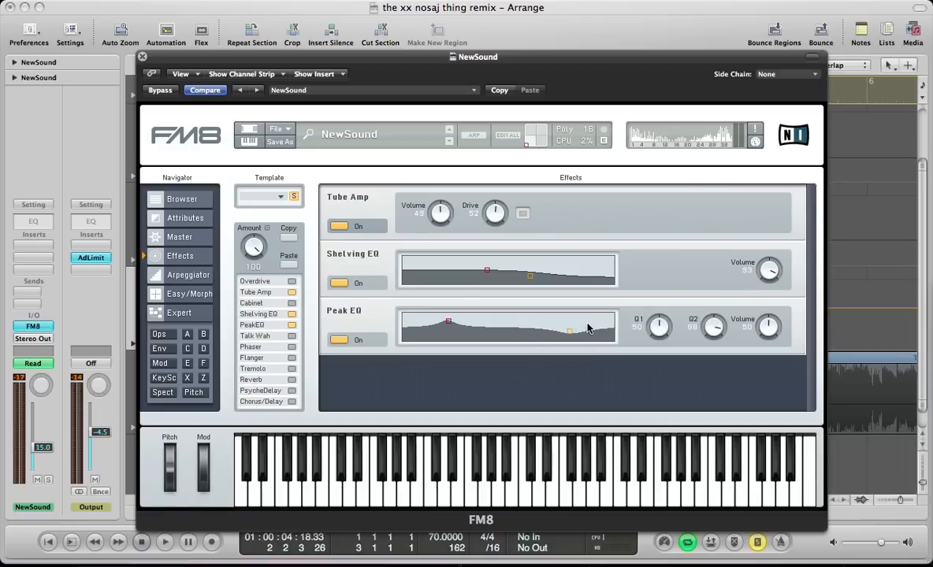
- Add the Phaser effect with Sync enabled, and audition the loop
{"action": "left_click", "coordinate": [291, 349]}
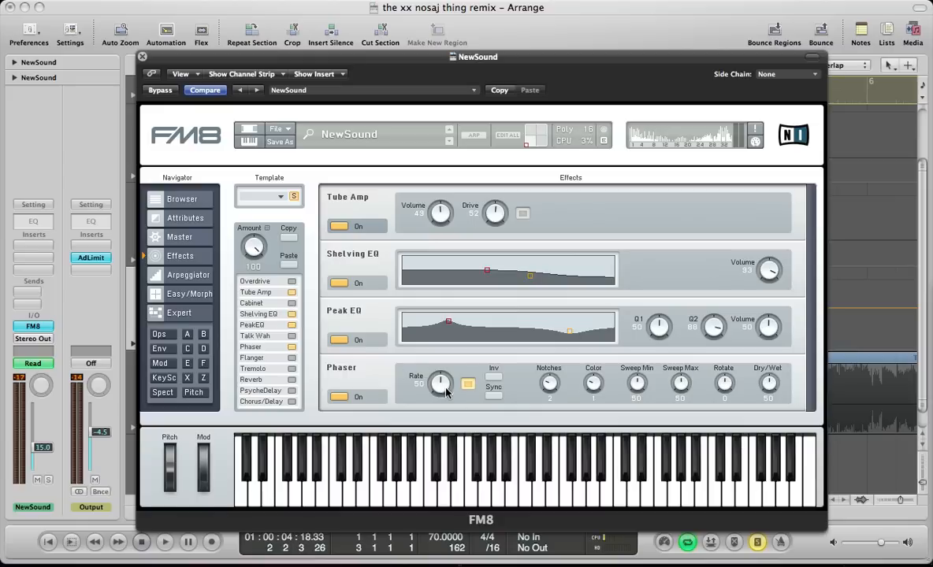
{"action": "left_click", "coordinate": [493, 395]}
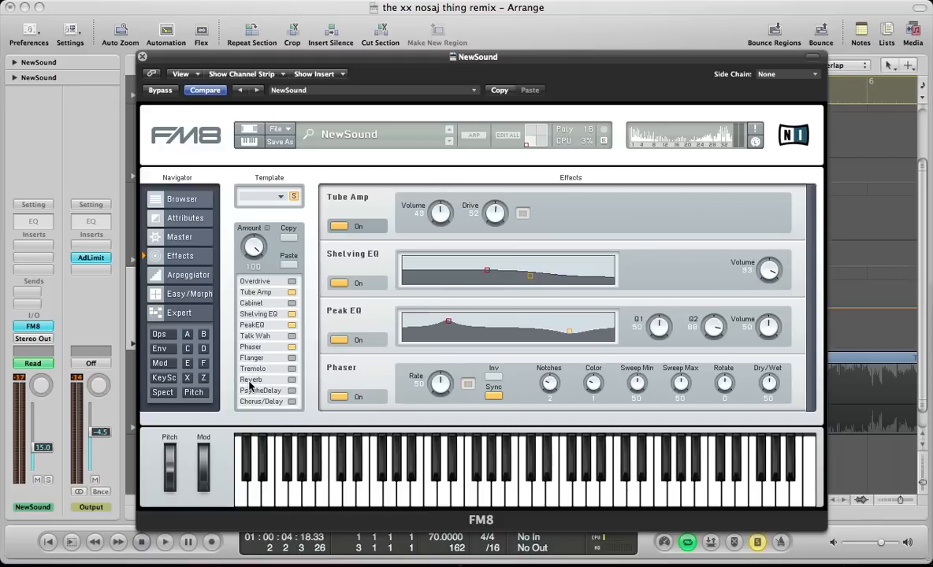
{"action": "key", "text": "space"}
{"action": "key", "text": "space"}
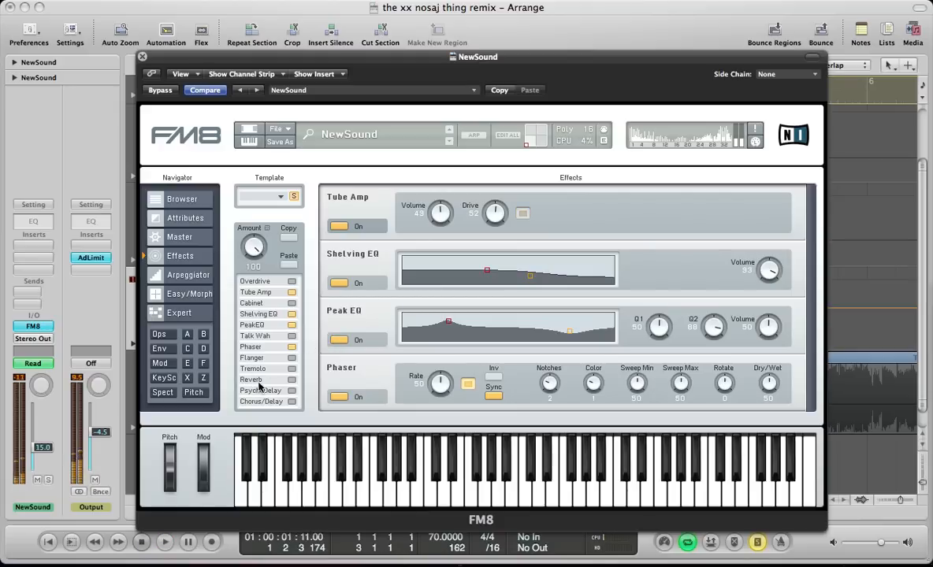
- Add a synced PsycheDelay with time 10, feedback 45 and dry/wet 6, and audition the loop
{"action": "left_click", "coordinate": [290, 392]}
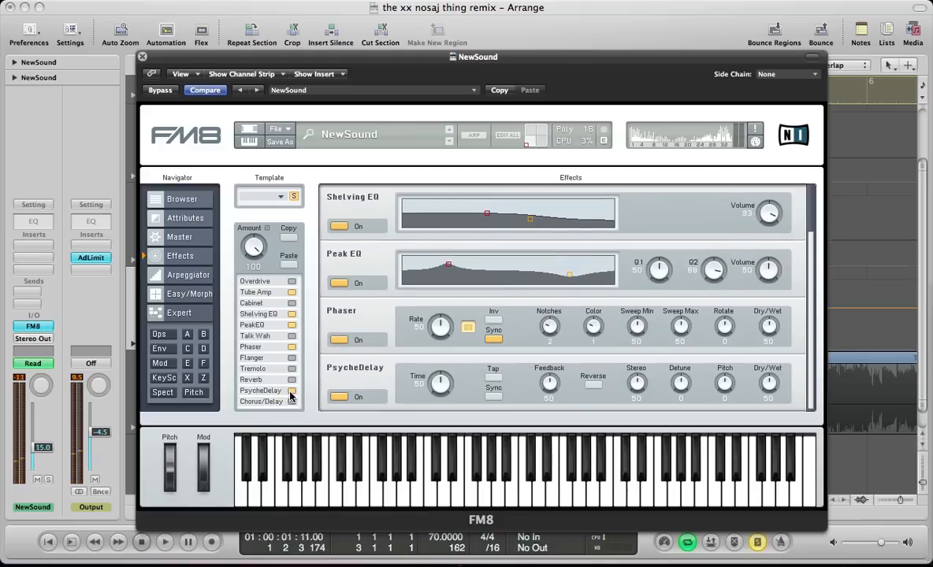
{"action": "left_click_drag", "start_coordinate": [440, 384], "coordinate": [433, 421]}
{"action": "left_click", "coordinate": [488, 397]}
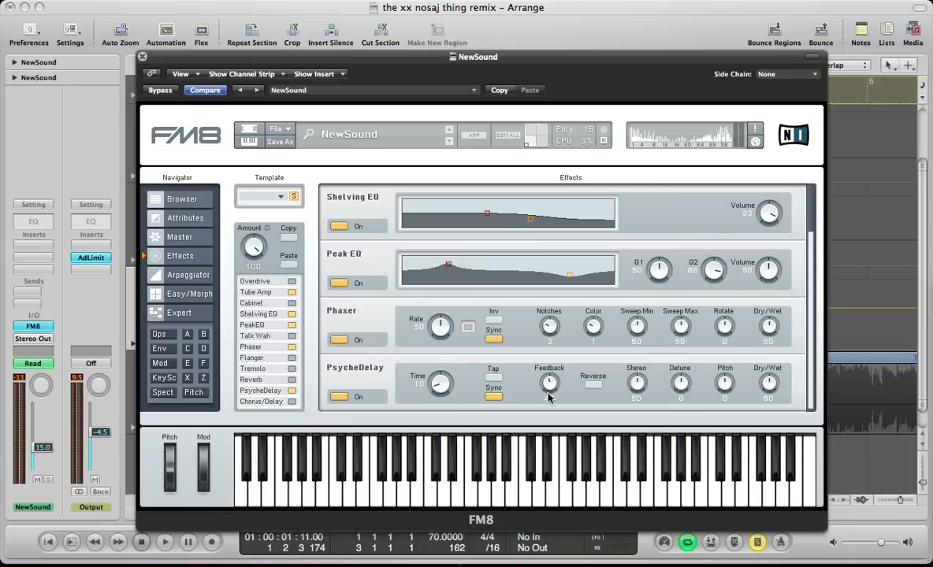
{"action": "left_click_drag", "start_coordinate": [549, 398], "coordinate": [553, 385]}
{"action": "left_click_drag", "start_coordinate": [764, 396], "coordinate": [758, 419]}
{"action": "key", "text": "space"}
{"action": "scroll", "coordinate": [331, 398], "scroll_direction": "up", "scroll_amount": 2}
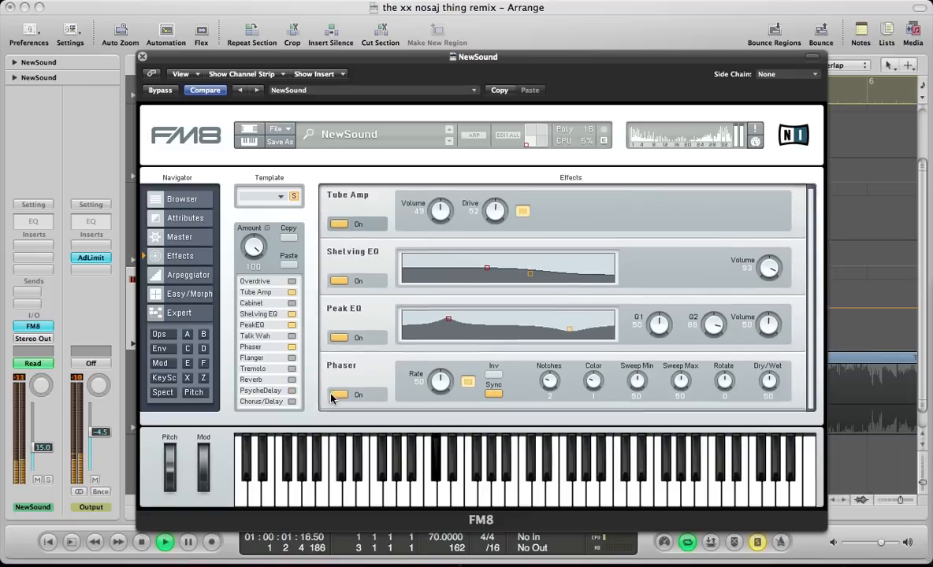
{"action": "scroll", "coordinate": [332, 398], "scroll_direction": "down", "scroll_amount": 2}
{"action": "key", "text": "space"}
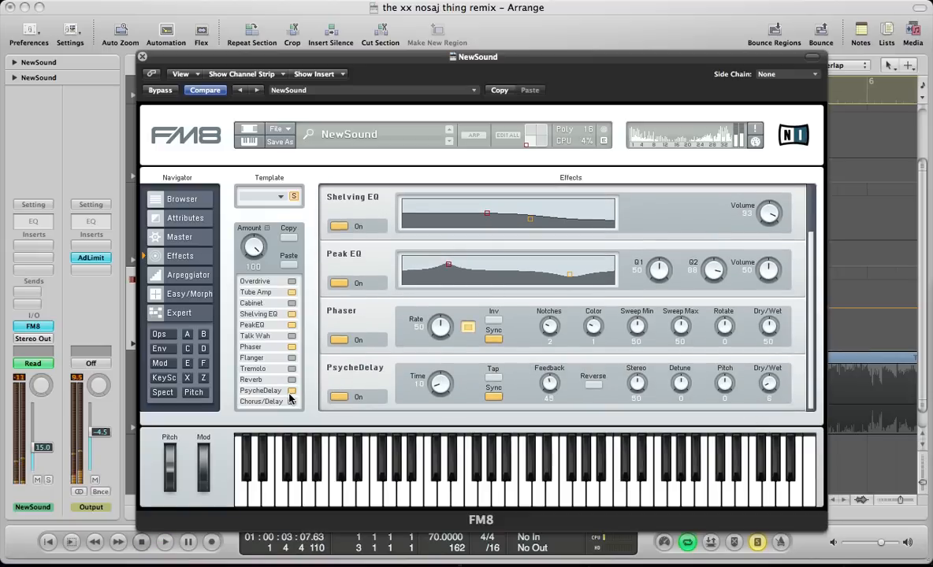
- In the modulation matrix, remove the mod-wheel LFO 1 routing to pitch, route LFO 1 directly to pitch at 14, and audition
{"action": "left_click", "coordinate": [162, 365]}
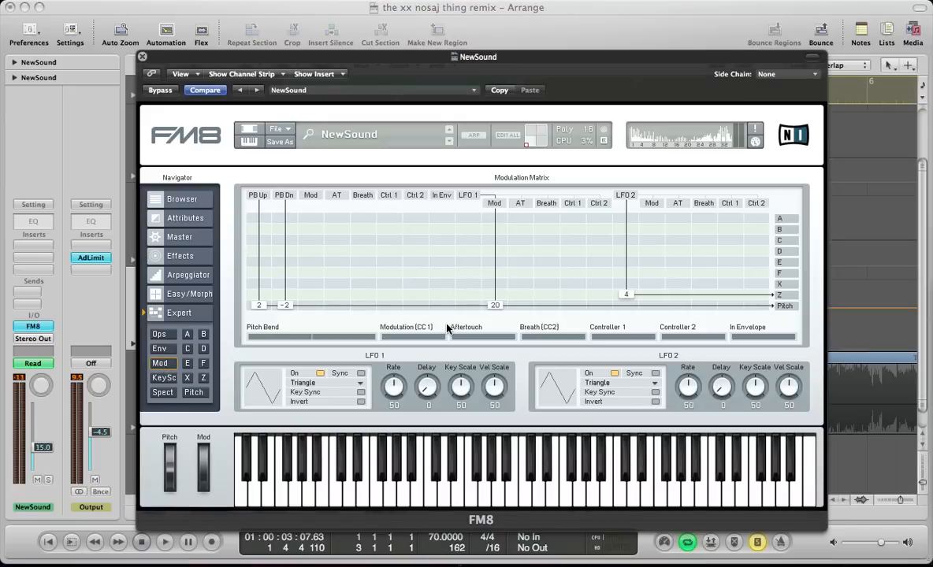
{"action": "double_click", "coordinate": [493, 306]}
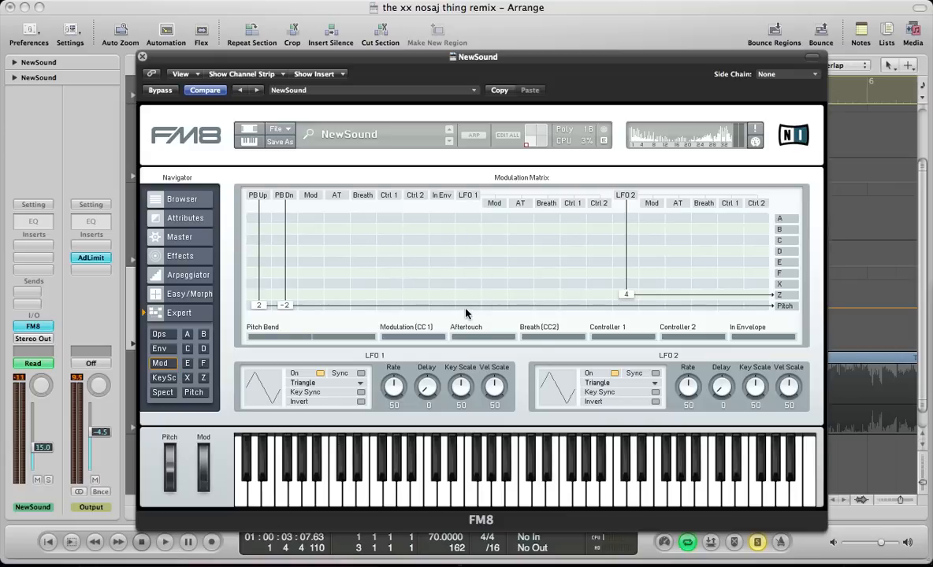
{"action": "left_click", "coordinate": [469, 306]}
{"action": "left_click_drag", "start_coordinate": [475, 300], "coordinate": [475, 307]}
{"action": "key", "text": "space"}
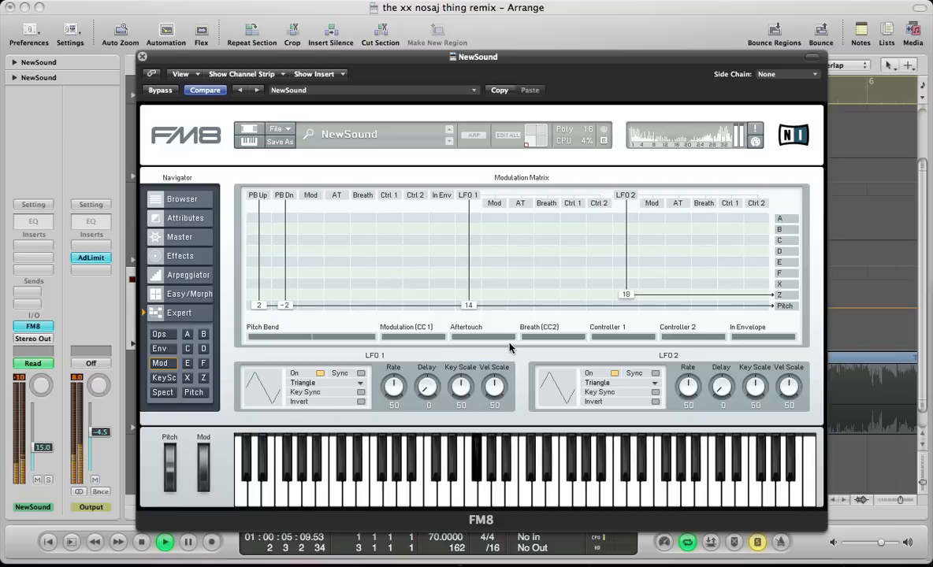
{"action": "key", "text": "space"}
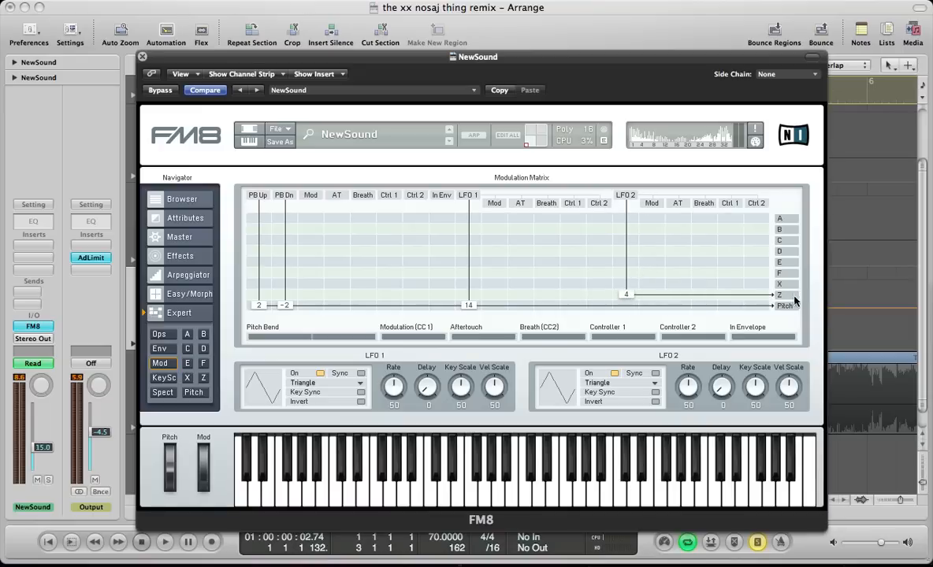
- Close the synth window and examine the operator Z LFO 2 modulation automation on the NewSound track, returning the playhead to the start
{"action": "key", "text": "super+w"}
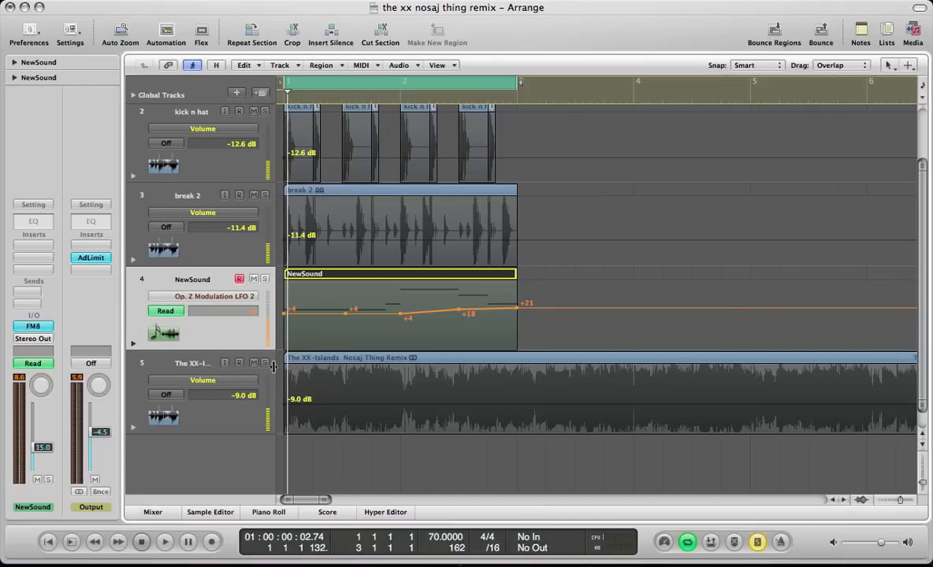
{"action": "key", "text": "ctrl+Down"}
{"action": "key", "text": "ctrl+Down"}
{"action": "key", "text": "ctrl+Down"}
{"action": "key", "text": "ctrl+Down"}
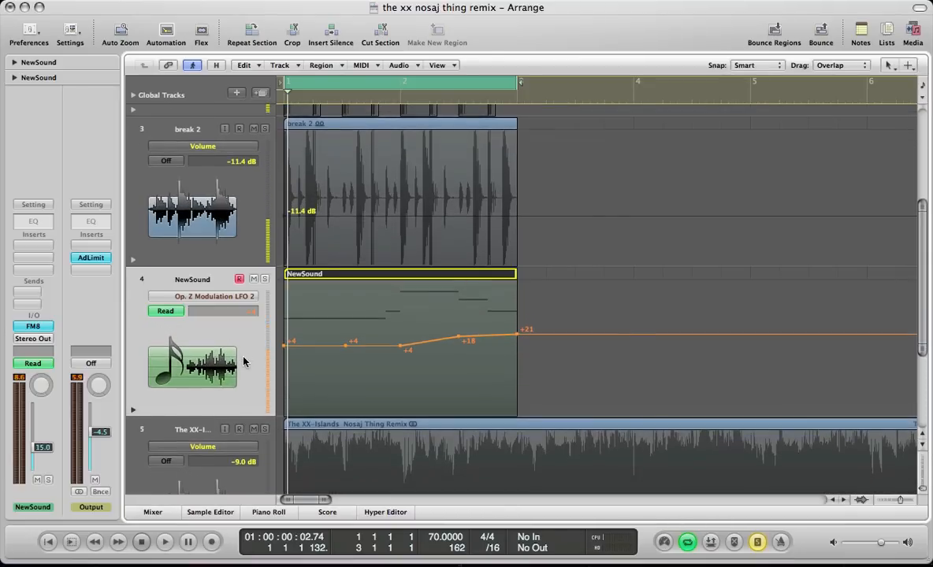
{"action": "key", "text": "ctrl+Right"}
{"action": "key", "text": "ctrl+Right"}
{"action": "key", "text": "ctrl+Left"}
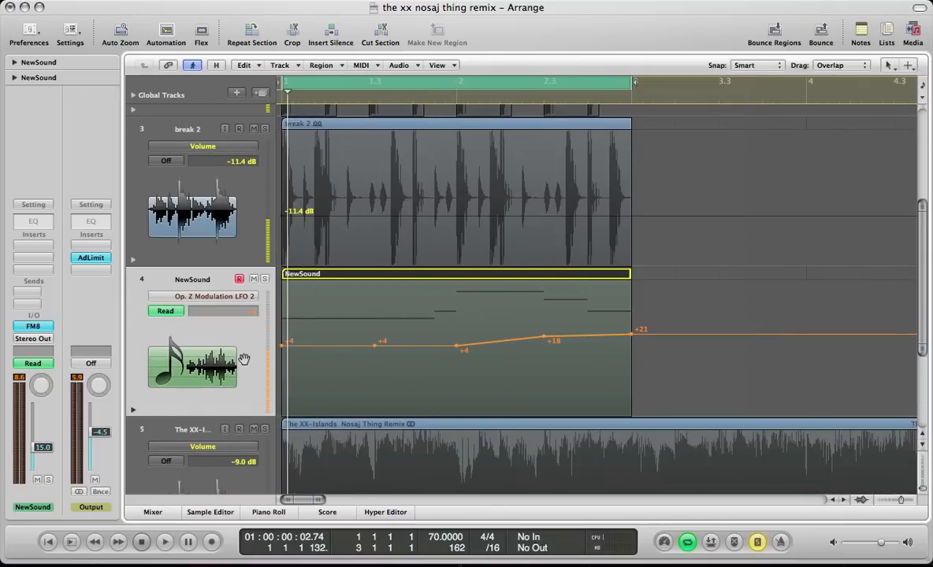
{"action": "key", "text": "Return"}
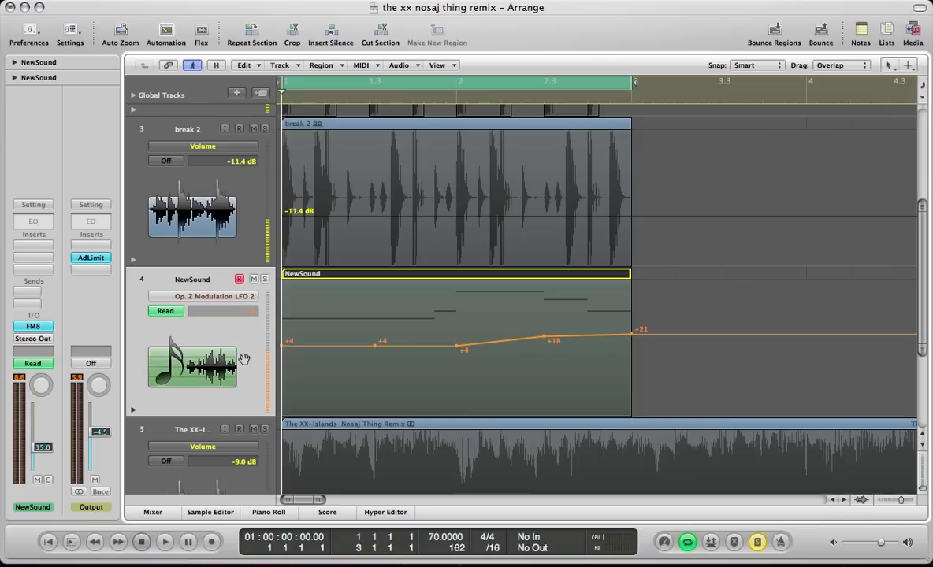
- Reopen the synth window and set LFO 2 to a Sine waveform with Sync and Key Sync enabled
{"action": "double_click", "coordinate": [245, 359]}
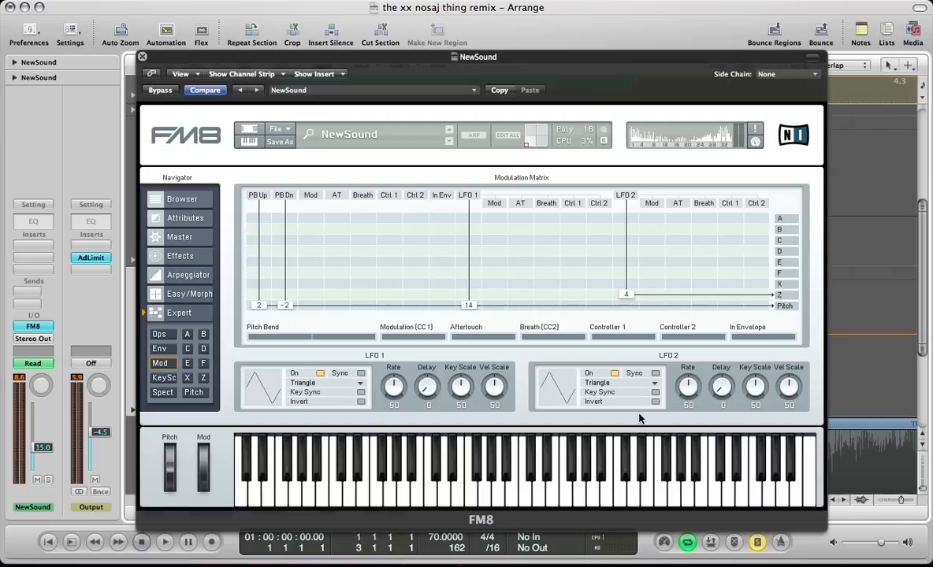
{"action": "left_click", "coordinate": [655, 372]}
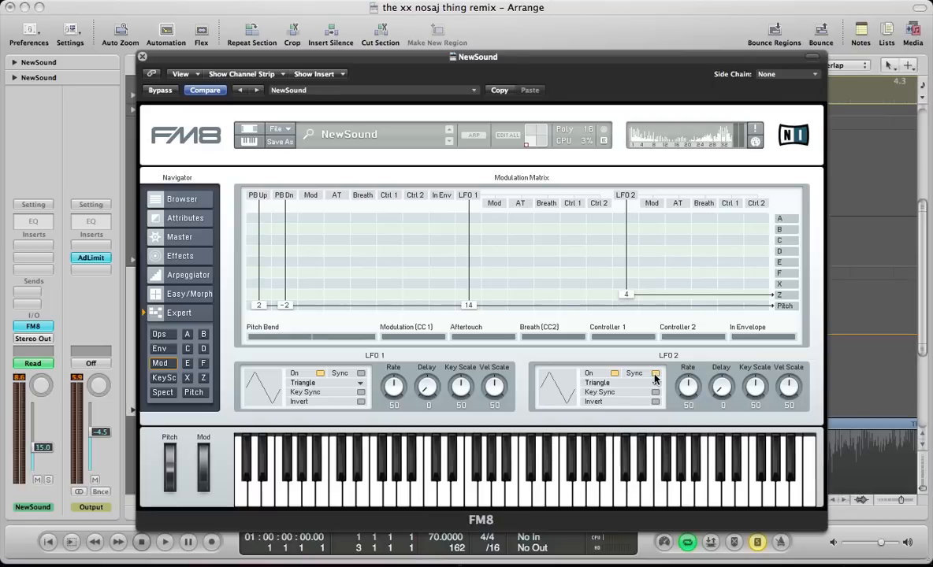
{"action": "left_click", "coordinate": [617, 382]}
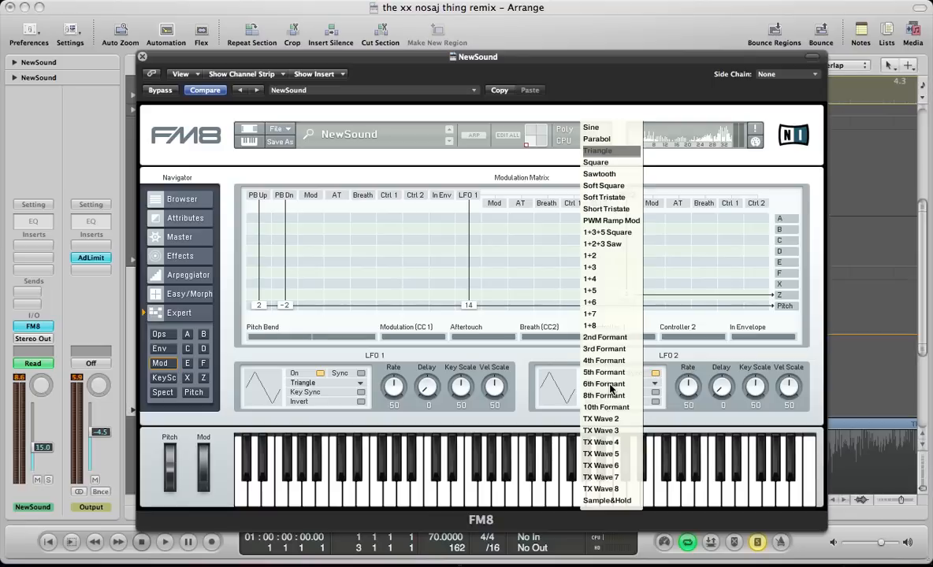
{"action": "left_click", "coordinate": [592, 130]}
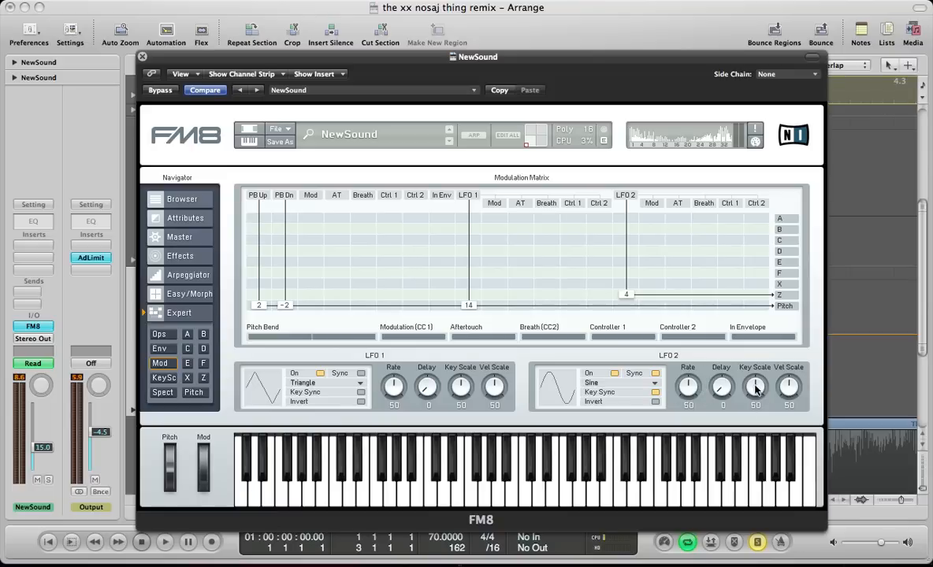
- Set LFO 2's key scale and velocity scale to 0 and audition the loop
{"action": "left_click_drag", "start_coordinate": [754, 386], "coordinate": [681, 565]}
{"action": "left_click_drag", "start_coordinate": [796, 392], "coordinate": [757, 515]}
{"action": "key", "text": "space"}
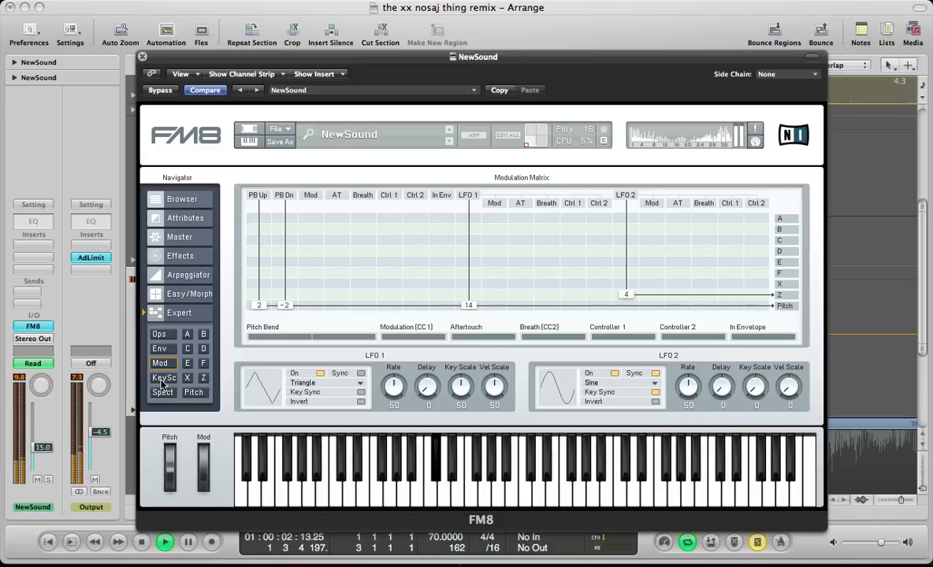
{"action": "key", "text": "space"}
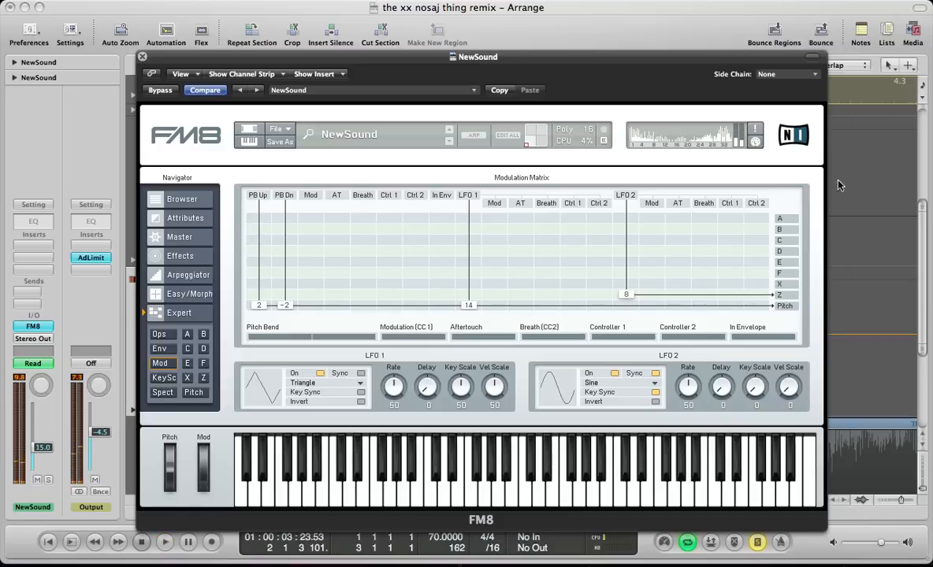
- Hide the synth window and turn off the automation display in the arrangement
{"action": "left_click", "coordinate": [262, 394]}
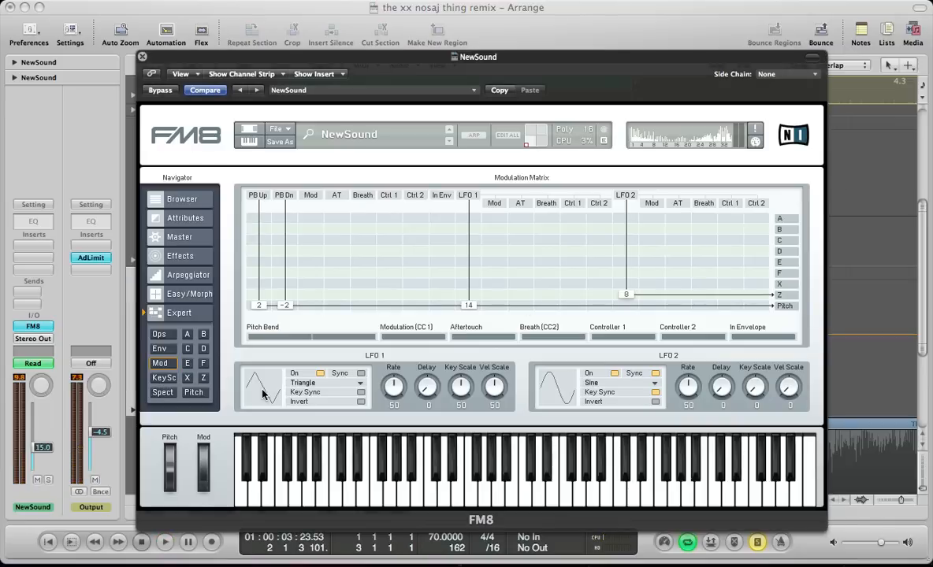
{"action": "left_click", "coordinate": [520, 16]}
{"action": "key", "text": "v"}
{"action": "key", "text": "a"}
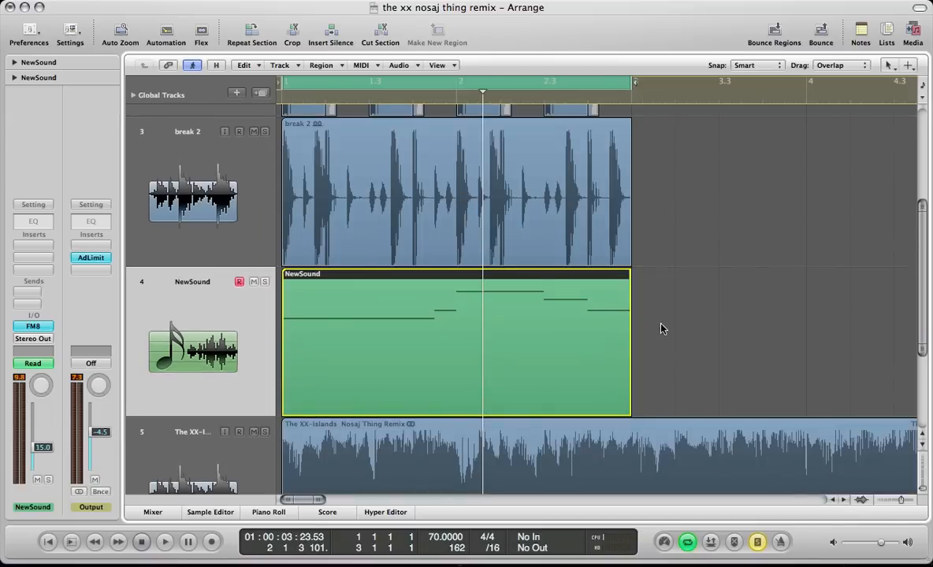
- Select the break, kick n hat and NewSound regions together and audition the full loop at a lower system volume
{"action": "left_click_drag", "start_coordinate": [677, 333], "coordinate": [219, 76]}
{"action": "key", "text": "space"}
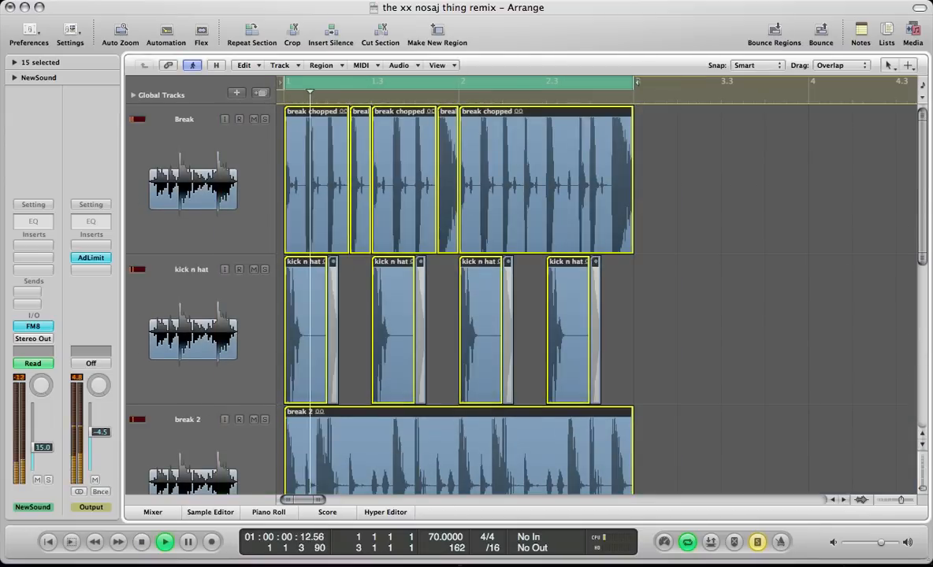
{"action": "key", "text": "XF86AudioLowerVolume"}
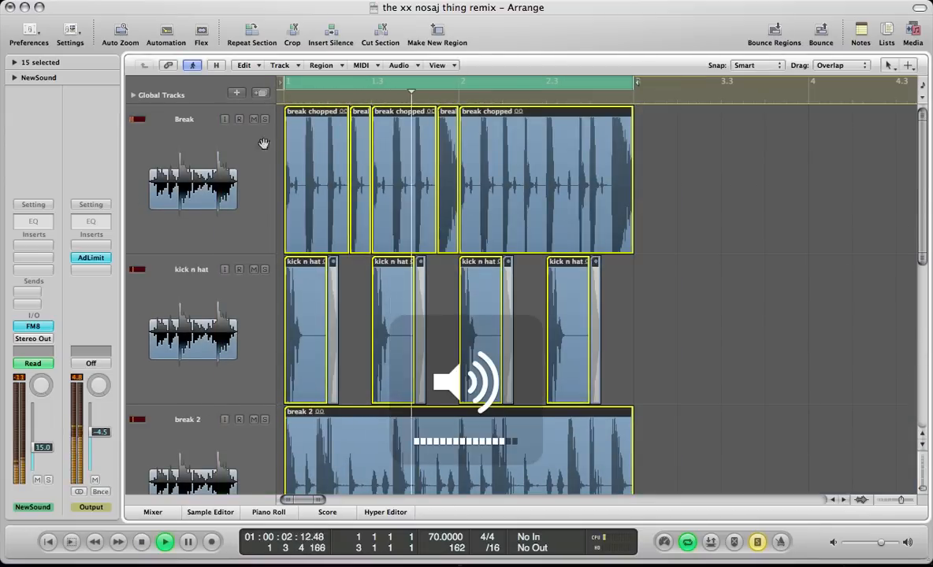
{"action": "key", "text": "ctrl+Up"}
{"action": "key", "text": "ctrl+Up"}
{"action": "key", "text": "ctrl+Up"}
{"action": "key", "text": "ctrl+Up"}
{"action": "key", "text": "ctrl+Up"}
{"action": "key", "text": "ctrl+Up"}
{"action": "key", "text": "ctrl+Up"}
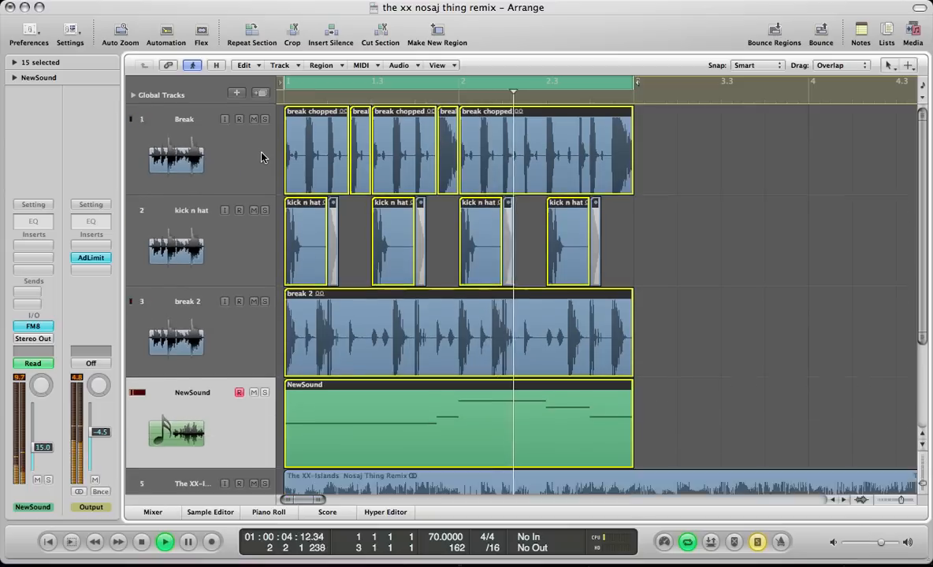
{"action": "key", "text": "ctrl+Up"}
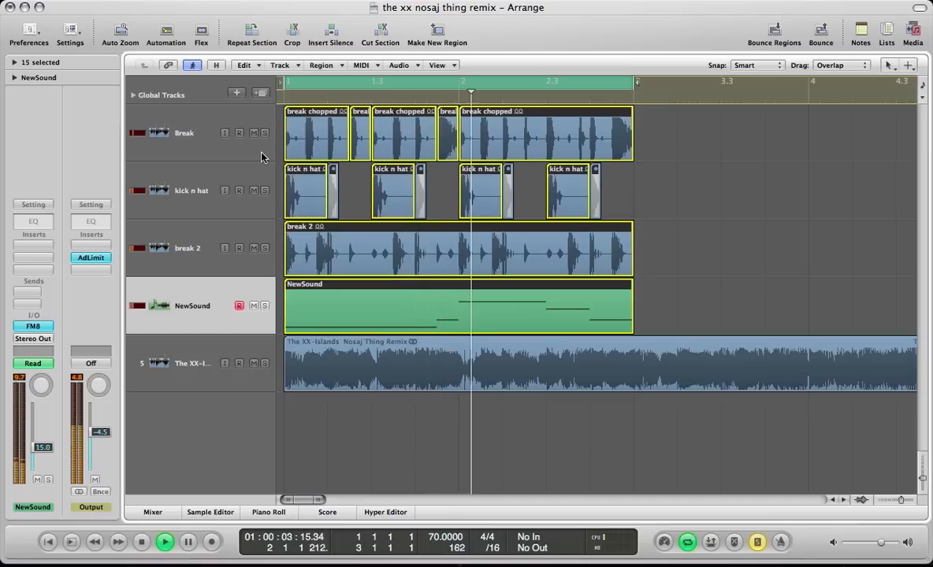
{"action": "key", "text": "space"}
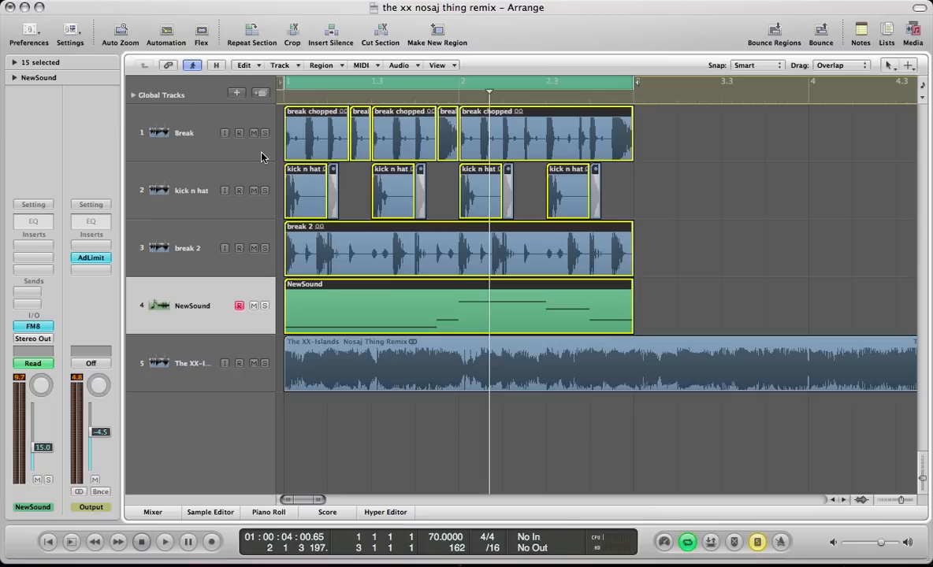
- Open the NewSound region in the Piano Roll and examine its bass notes
{"action": "key", "text": "super+6"}
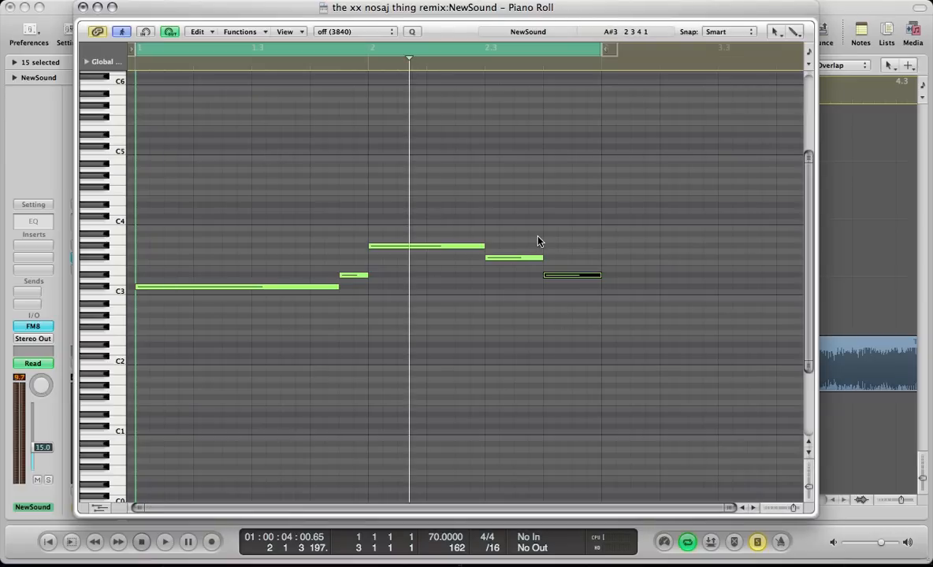
{"action": "scroll", "coordinate": [537, 236], "scroll_direction": "up", "scroll_amount": 5}
{"action": "scroll", "coordinate": [538, 238], "scroll_direction": "down", "scroll_amount": 4}
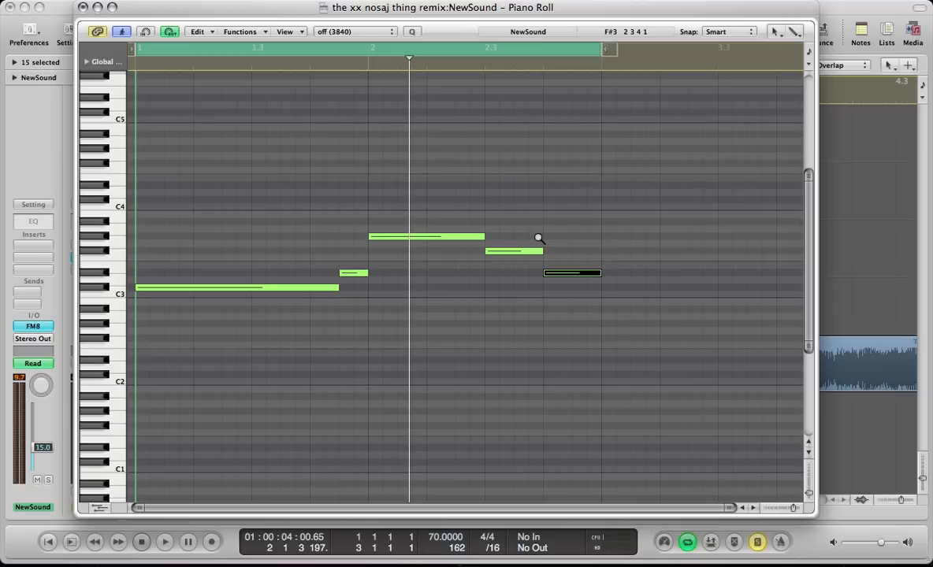